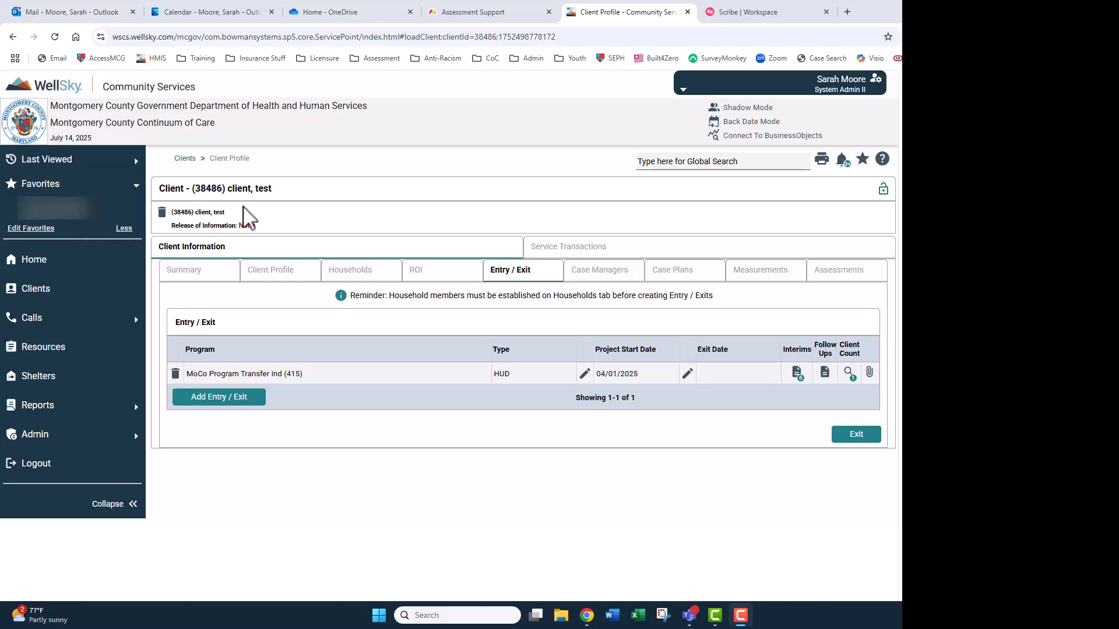
Add an interim review of type Update to the client's MoCo Program Transfer Ind entry and continue to its assessments
left_click(521, 275)
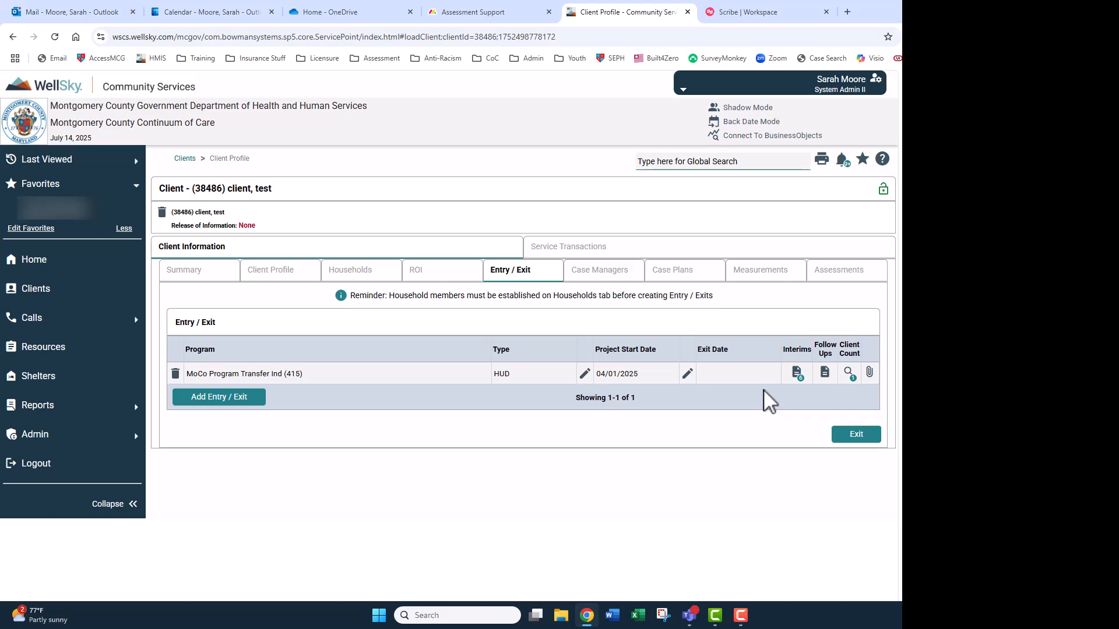
left_click(796, 373)
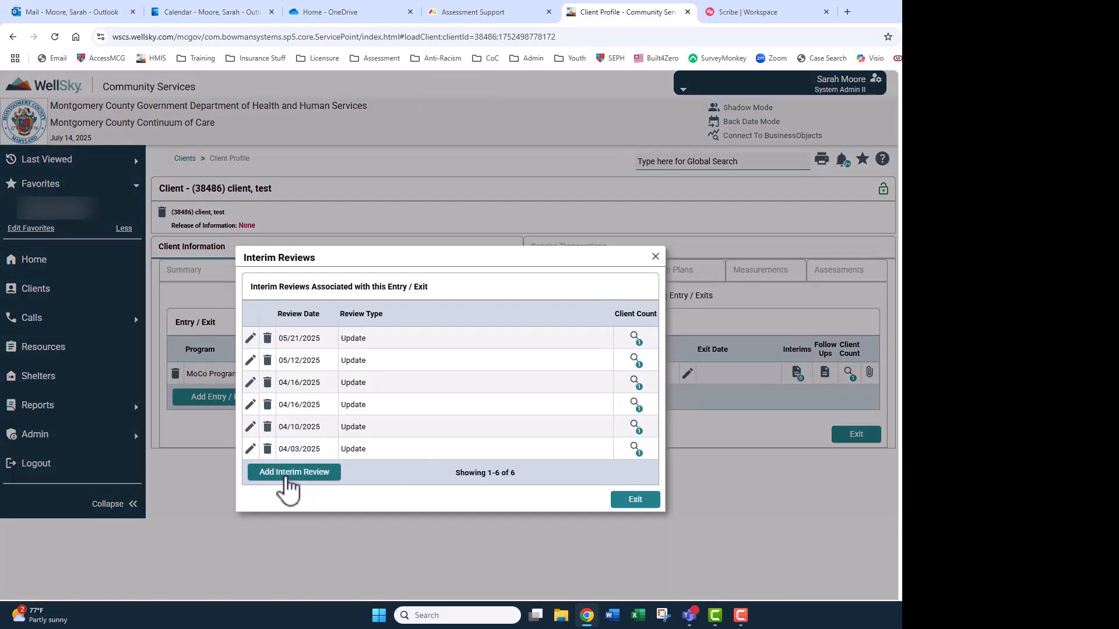
left_click(288, 477)
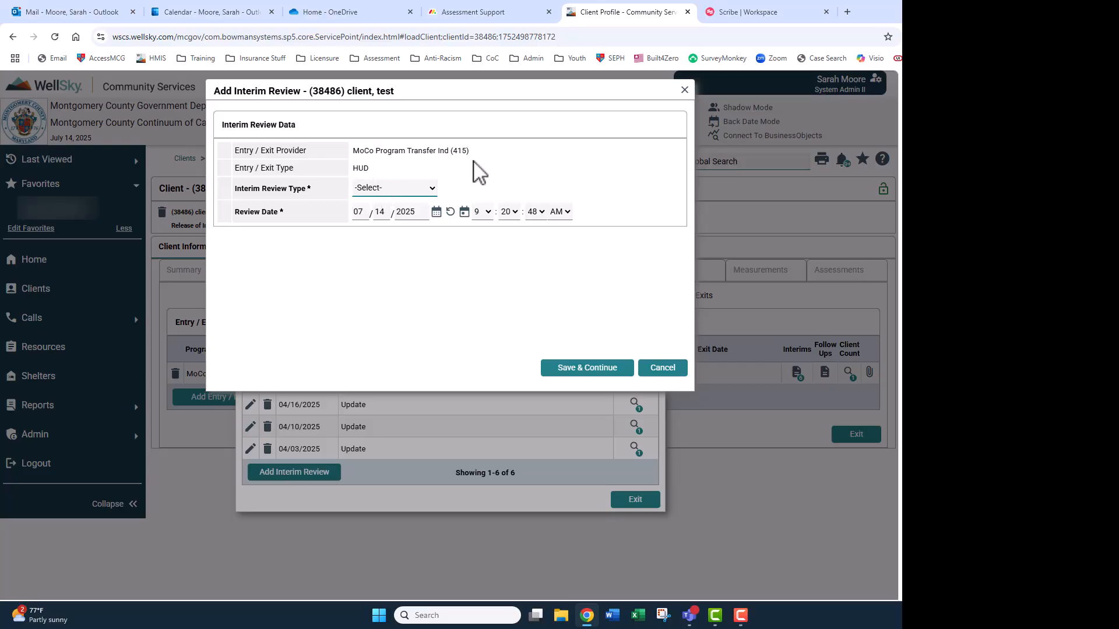
left_click(387, 190)
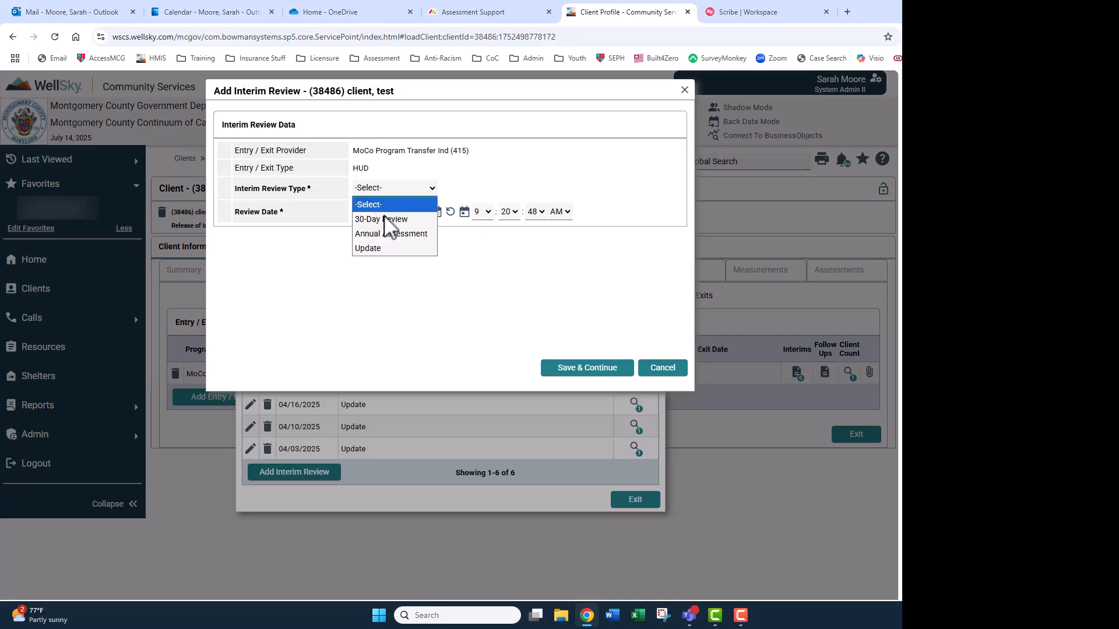
left_click(402, 259)
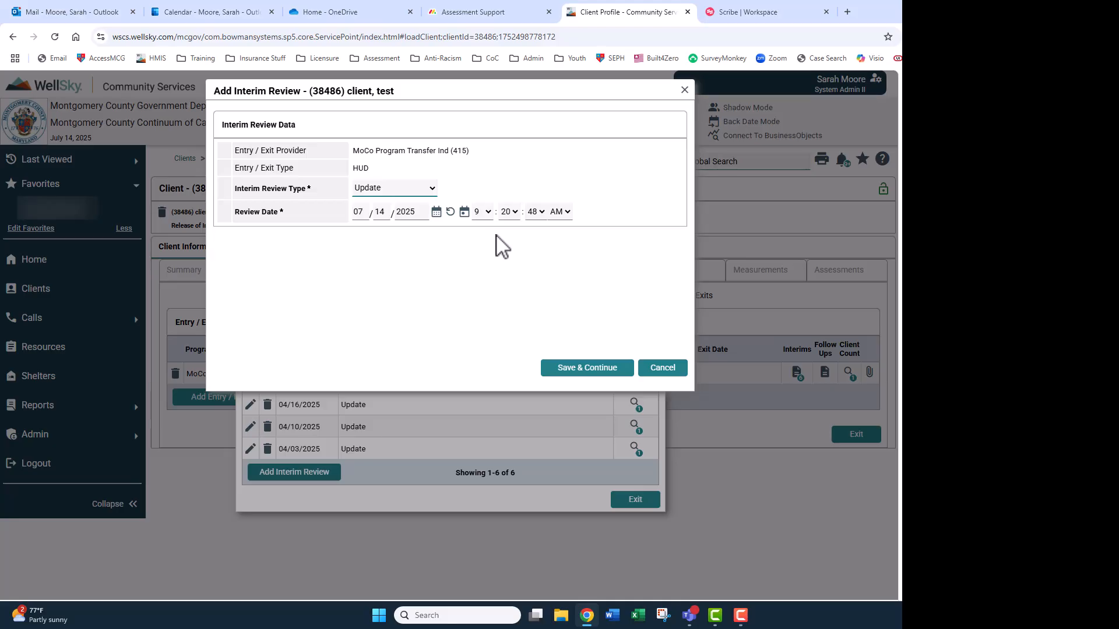
left_click(583, 369)
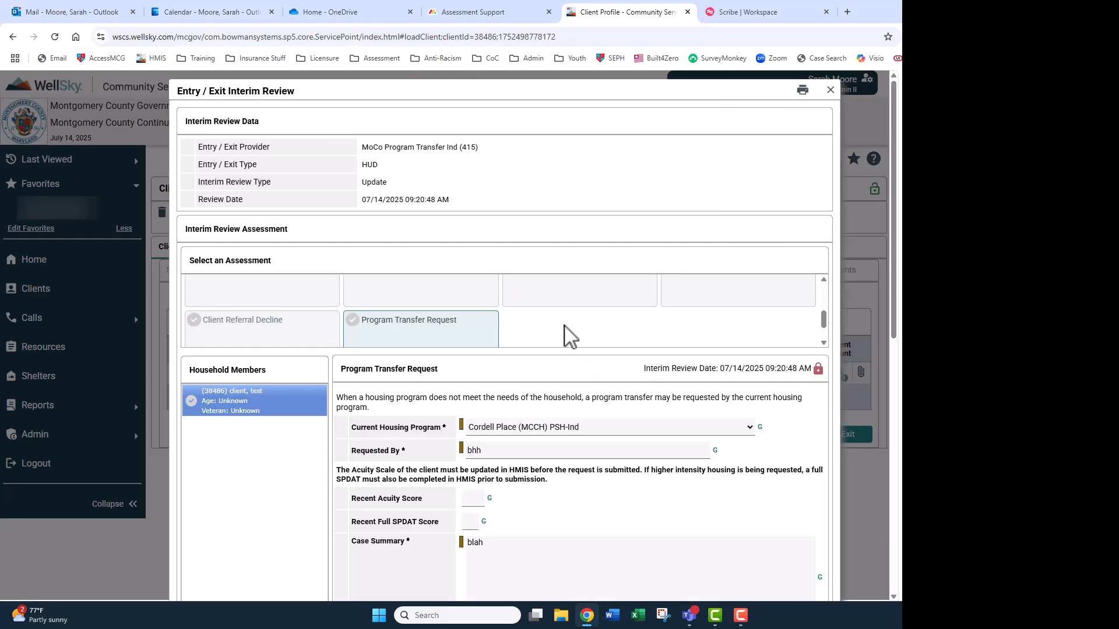
Select the Acuity Scale For Singles assessment and open its existing record starting 11/13/2023 for editing
scroll(564, 335, "up", 3)
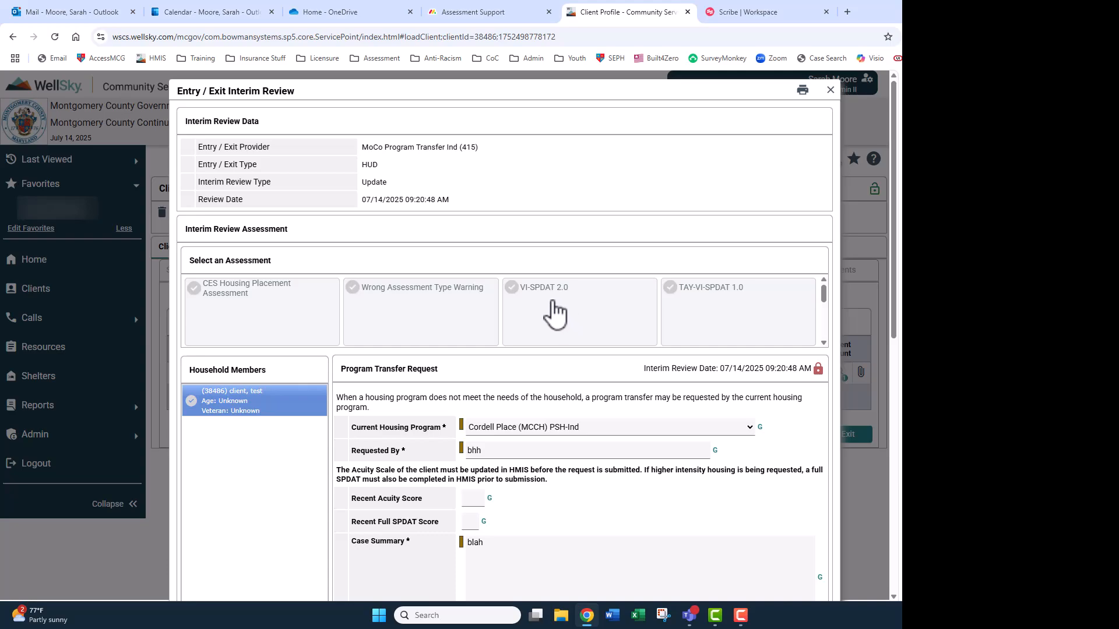
scroll(553, 314, "down", 1)
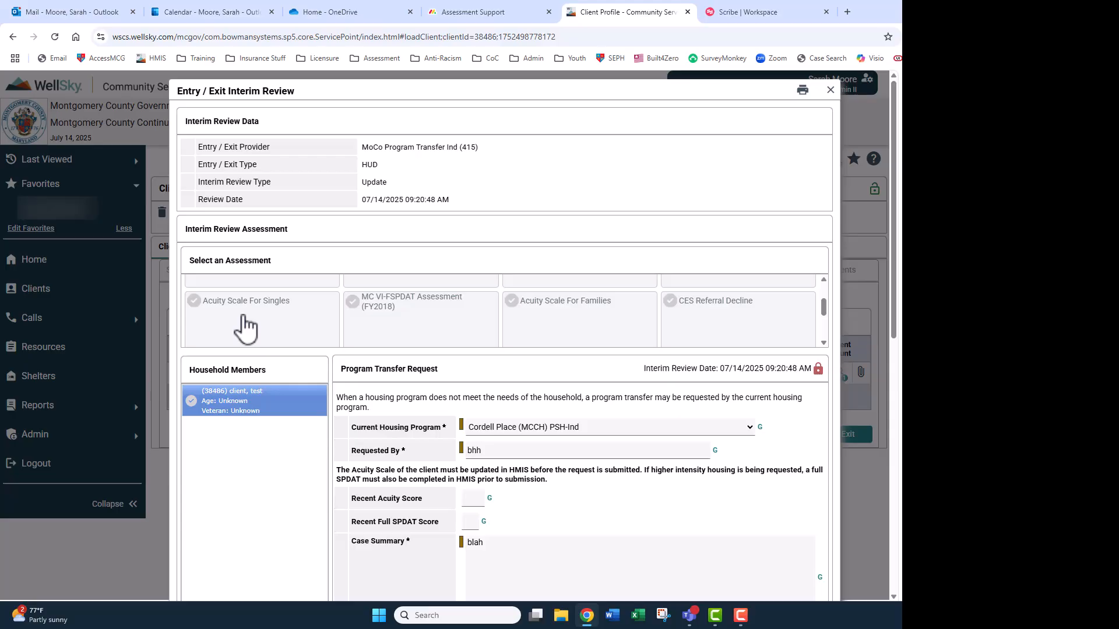
left_click(244, 329)
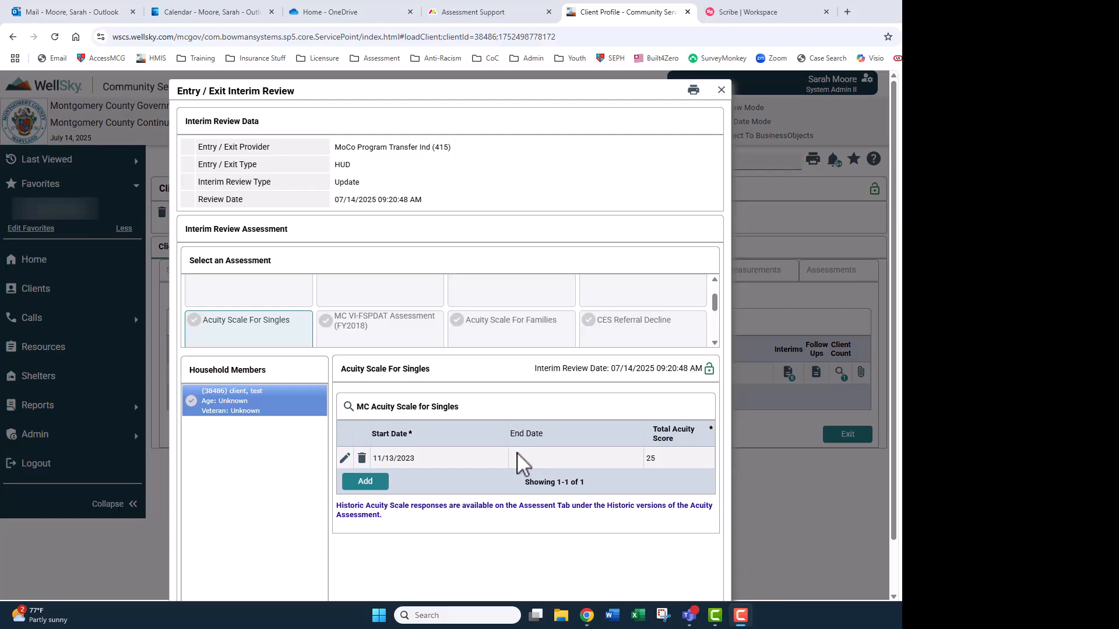
scroll(437, 218, "down", 1)
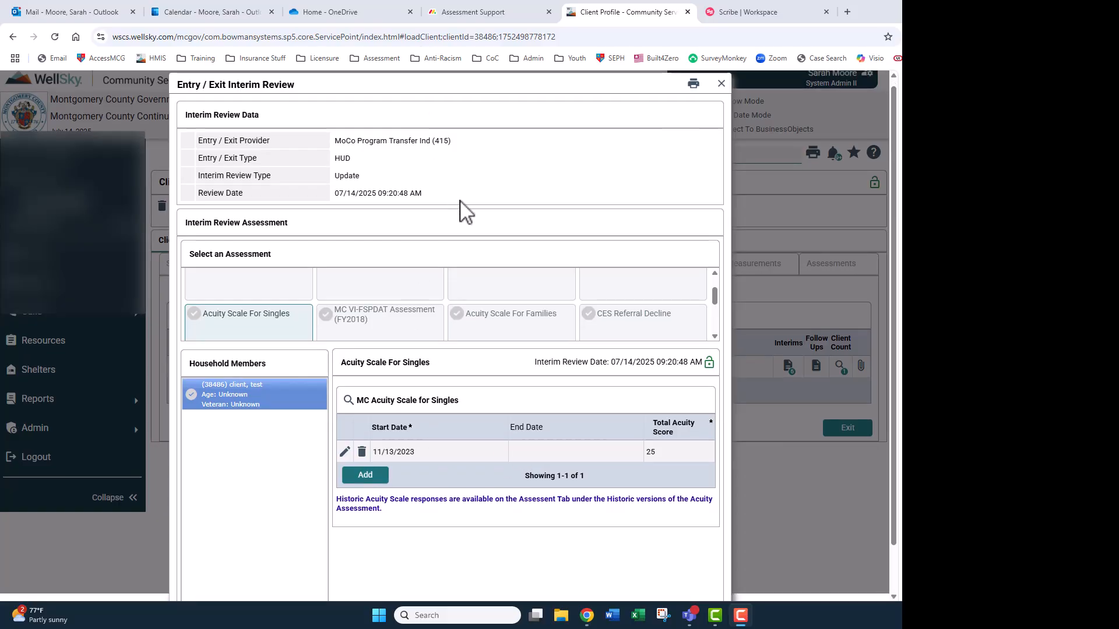
left_click(344, 452)
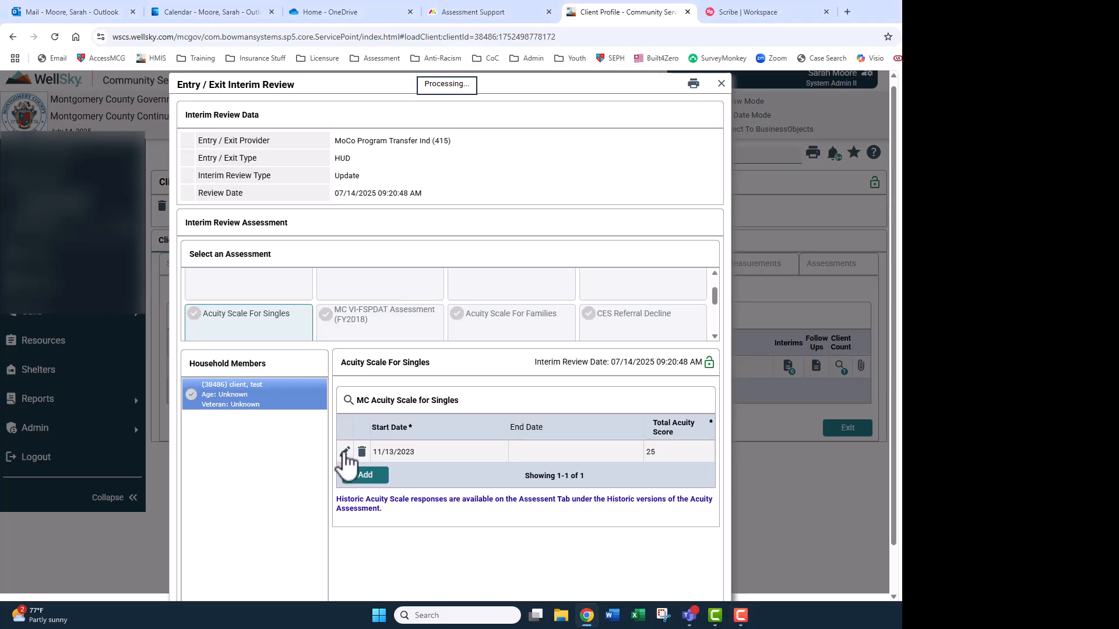
Set the acuity record's end date to 07/13/2025 and its assessment type to Scale Added Prior to Feb. 2024
scroll(477, 432, "up", 7)
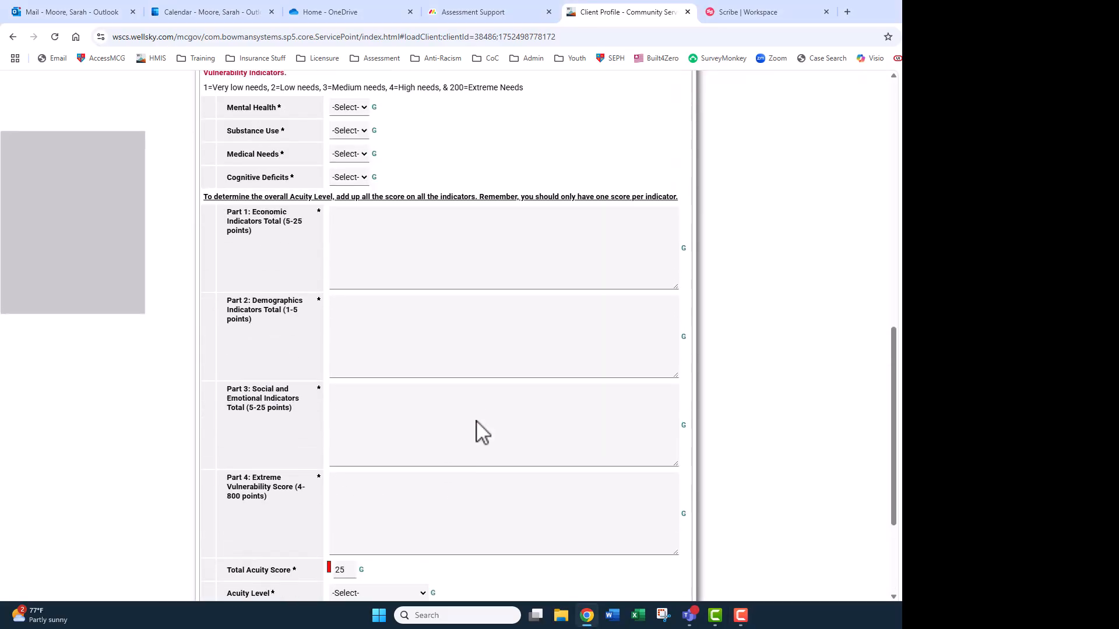
scroll(469, 429, "up", 5)
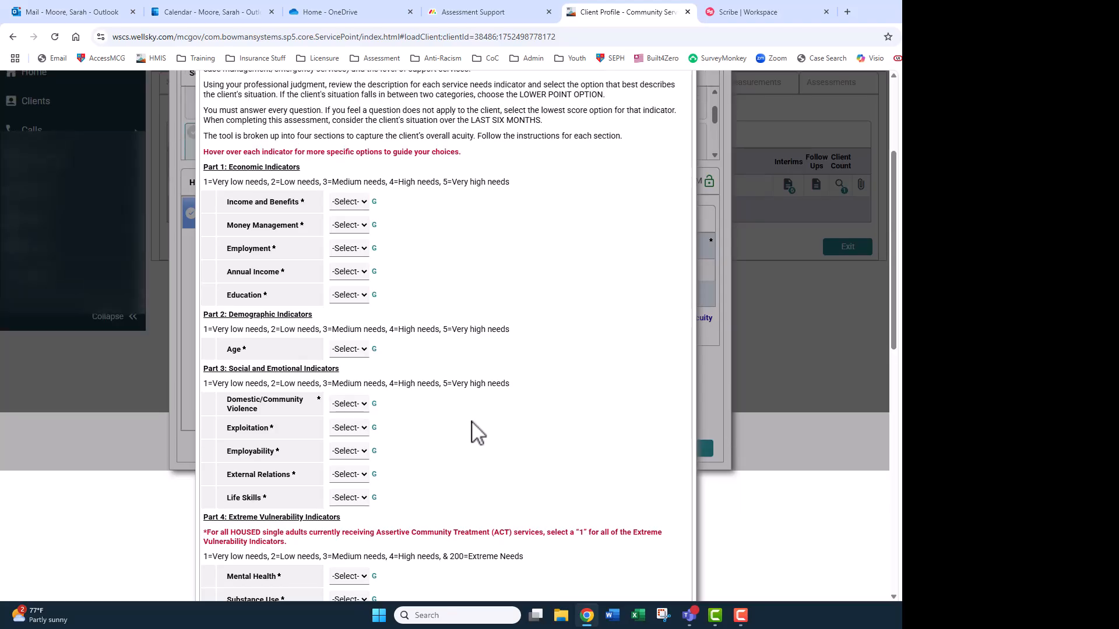
scroll(472, 430, "down", 5)
scroll(473, 428, "down", 6)
scroll(469, 423, "up", 12)
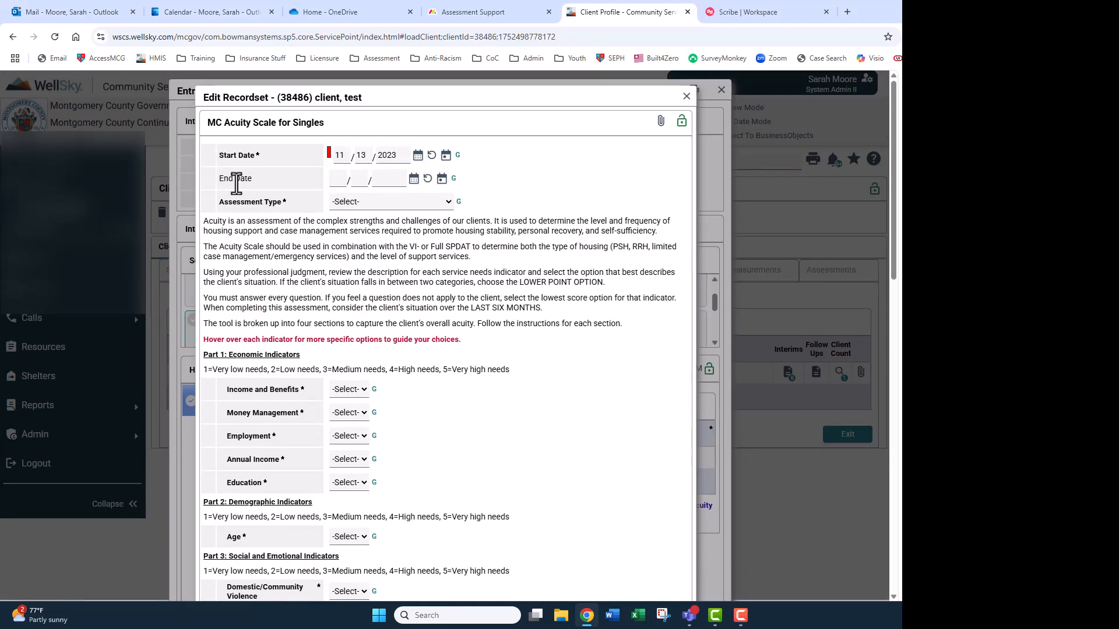
left_click(339, 163)
type("11")
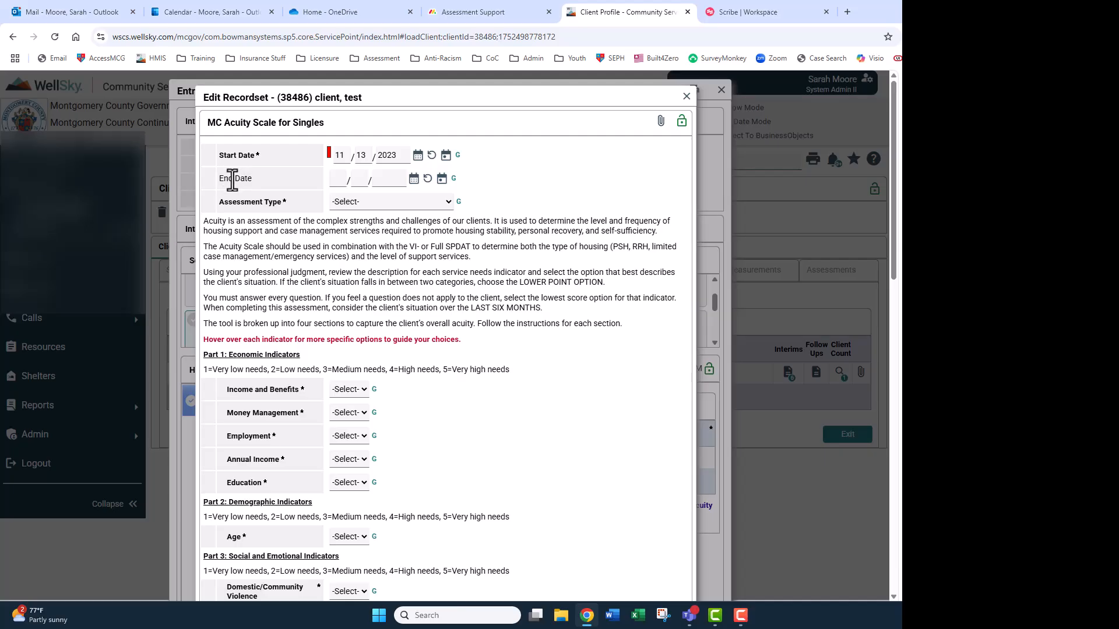
left_click(414, 180)
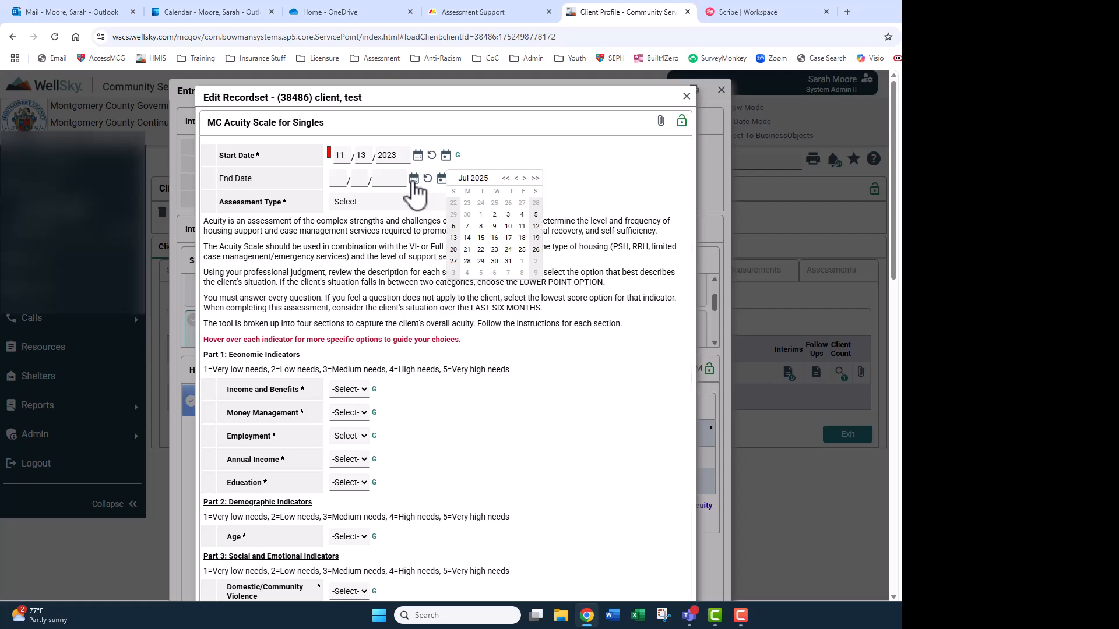
left_click(454, 238)
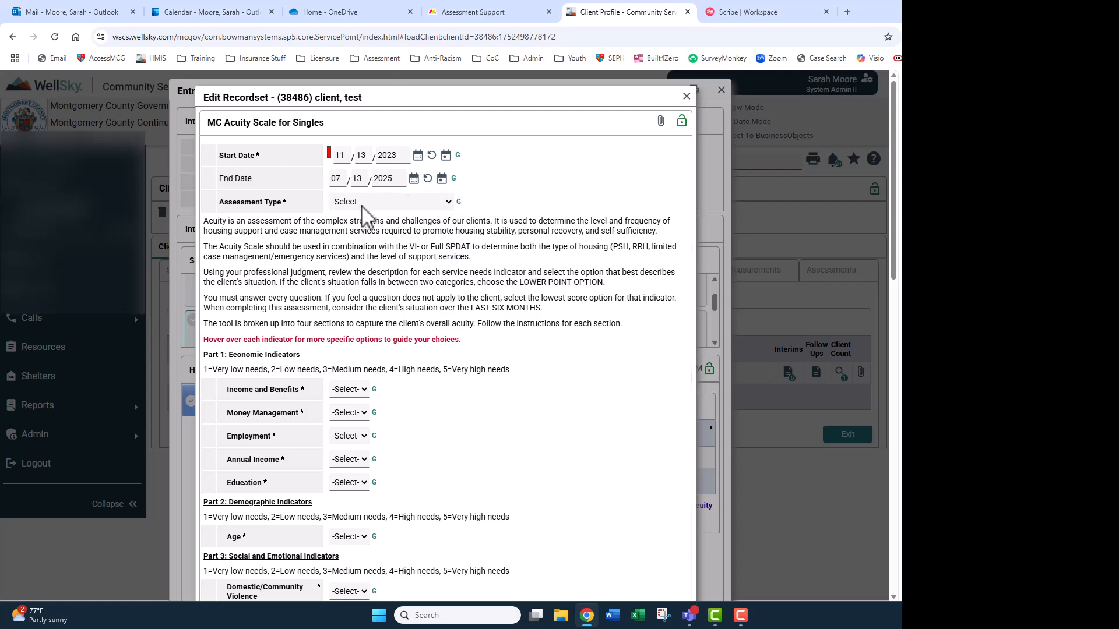
left_click(361, 202)
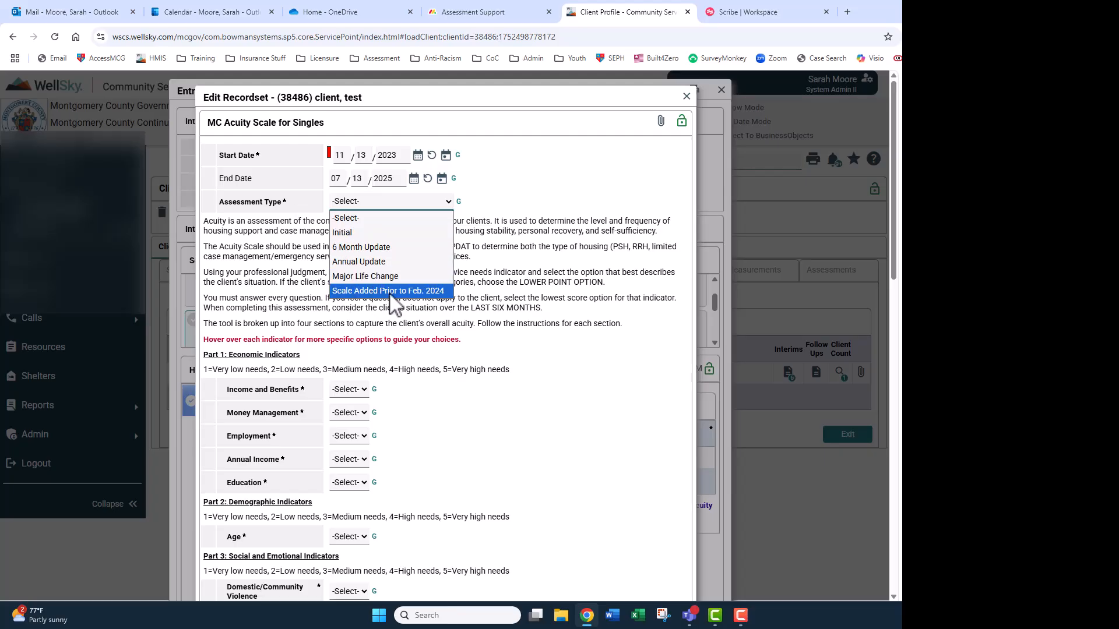
left_click(434, 292)
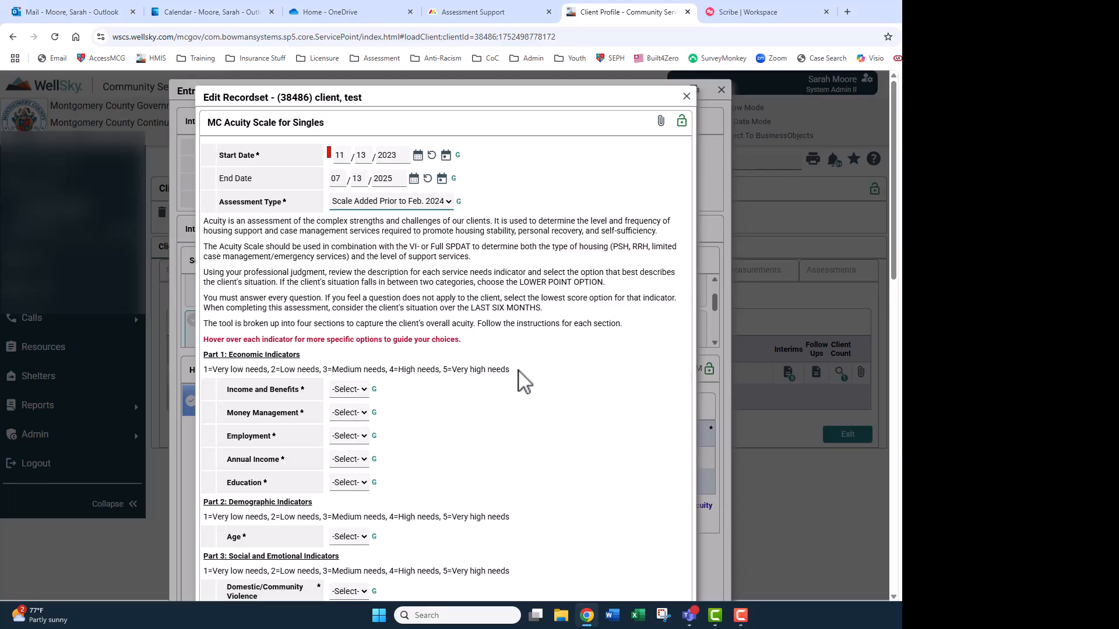
Score all five Part 1 economic indicators, from Income and Benefits to Education, as 1
scroll(524, 382, "down", 1)
left_click(349, 331)
left_click(349, 357)
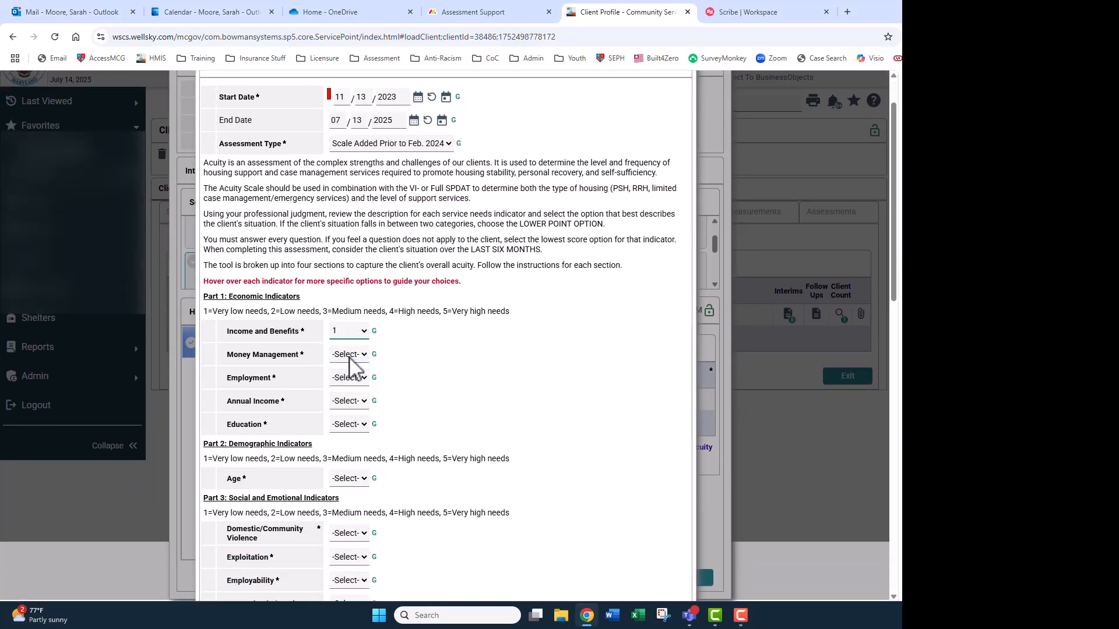
left_click(349, 356)
left_click(347, 385)
left_click(349, 378)
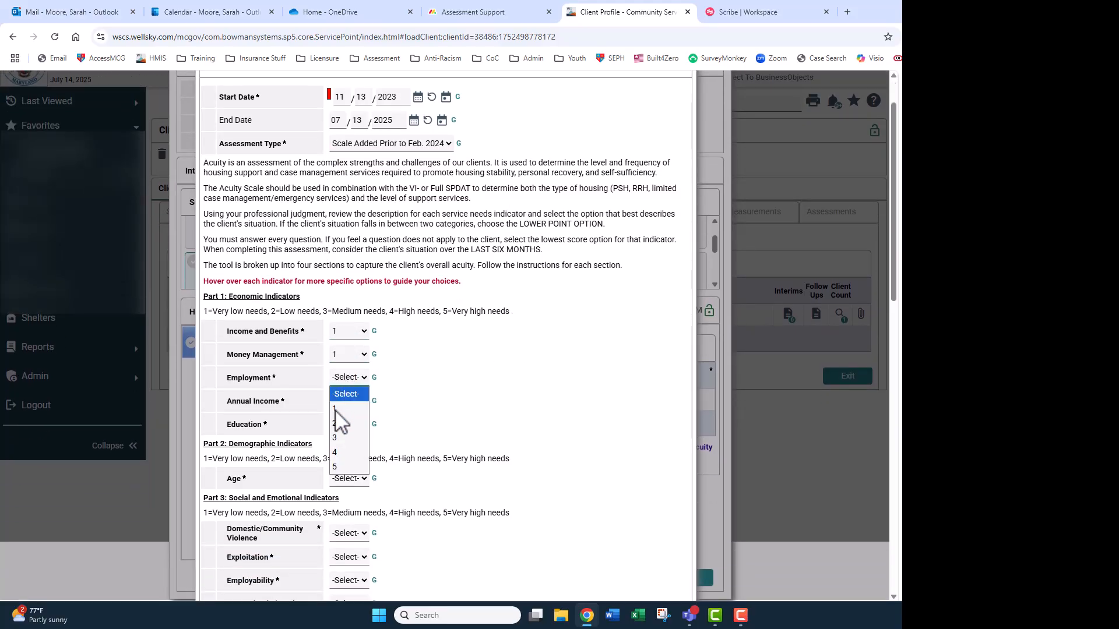
left_click(336, 409)
left_click(349, 401)
left_click(350, 432)
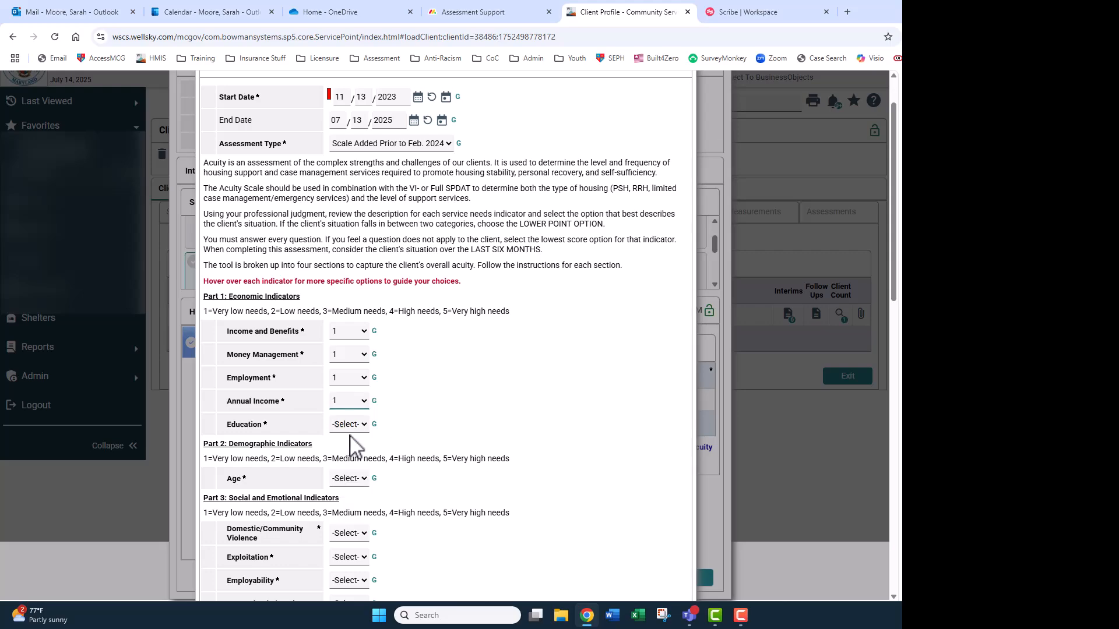
left_click(351, 424)
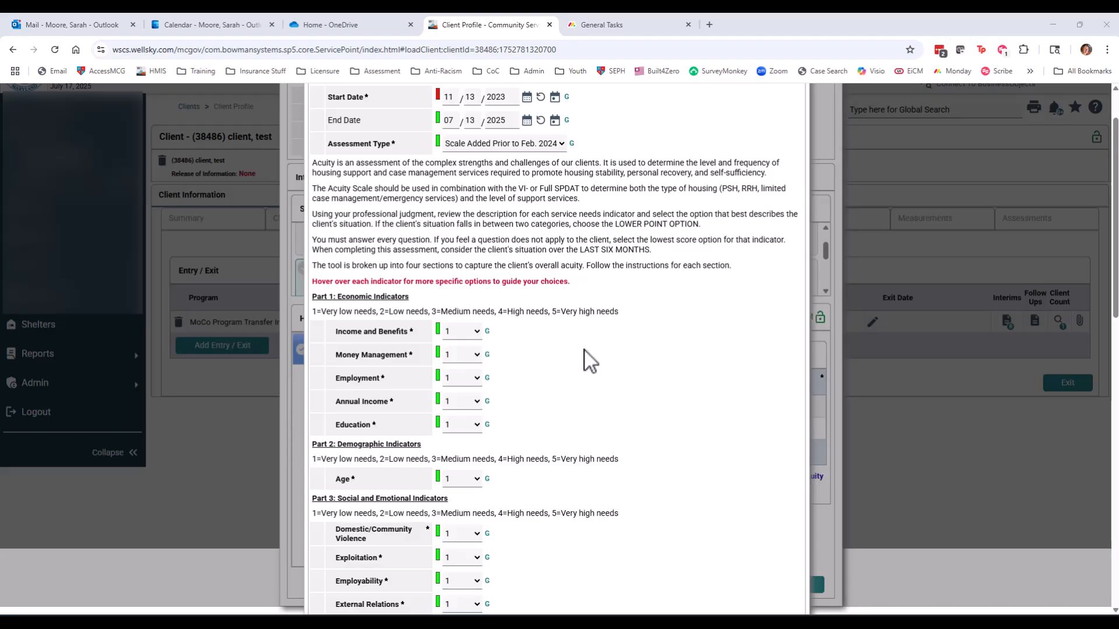
Review the filled-in acuity record, including the indicator scores, part totals, total score, acuity level, justification and completion fields
scroll(592, 348, "down", 5)
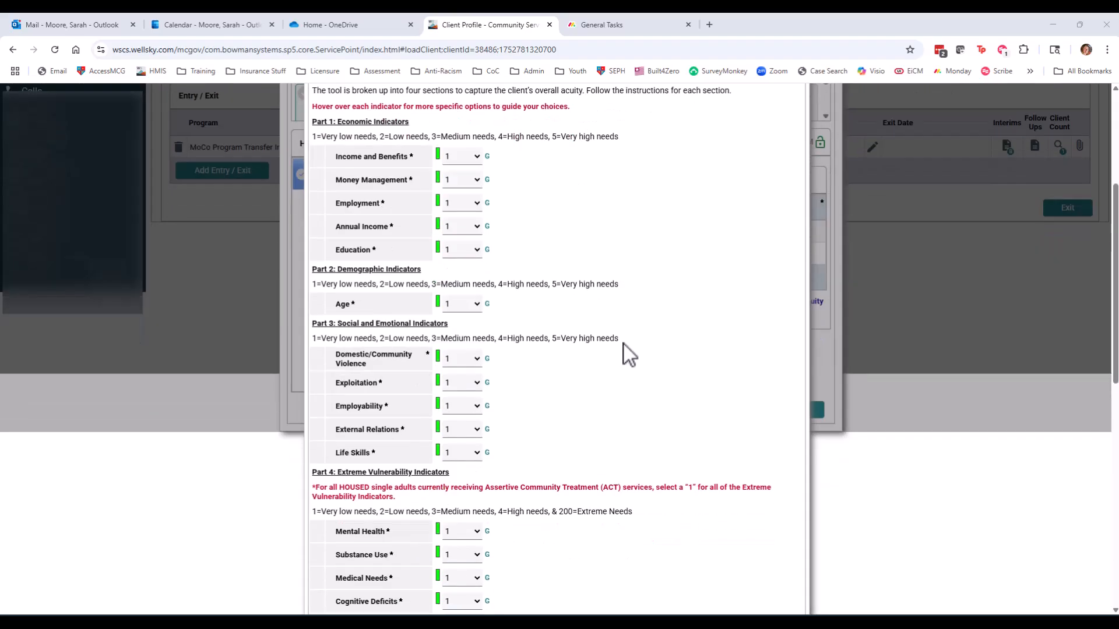
scroll(623, 344, "up", 7)
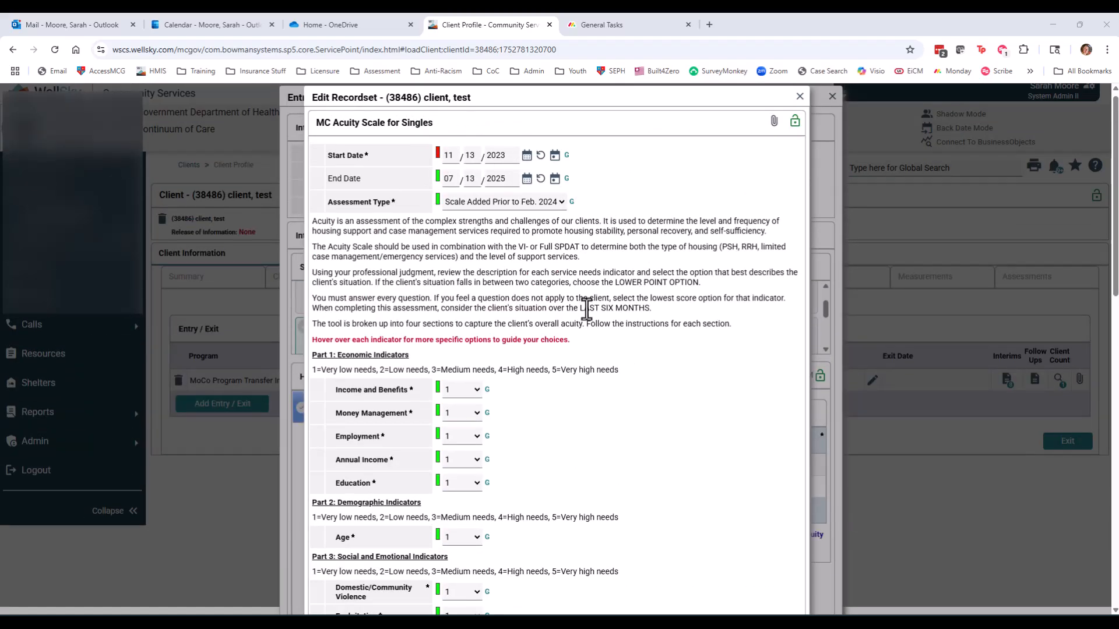
scroll(630, 370, "down", 5)
scroll(627, 361, "down", 2)
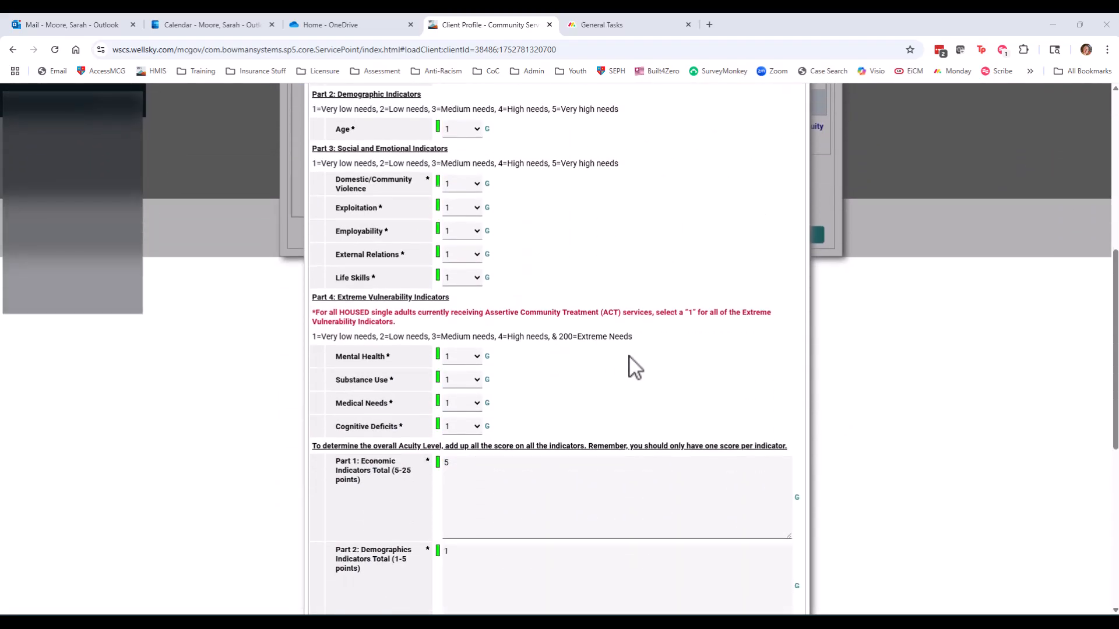
scroll(616, 323, "down", 3)
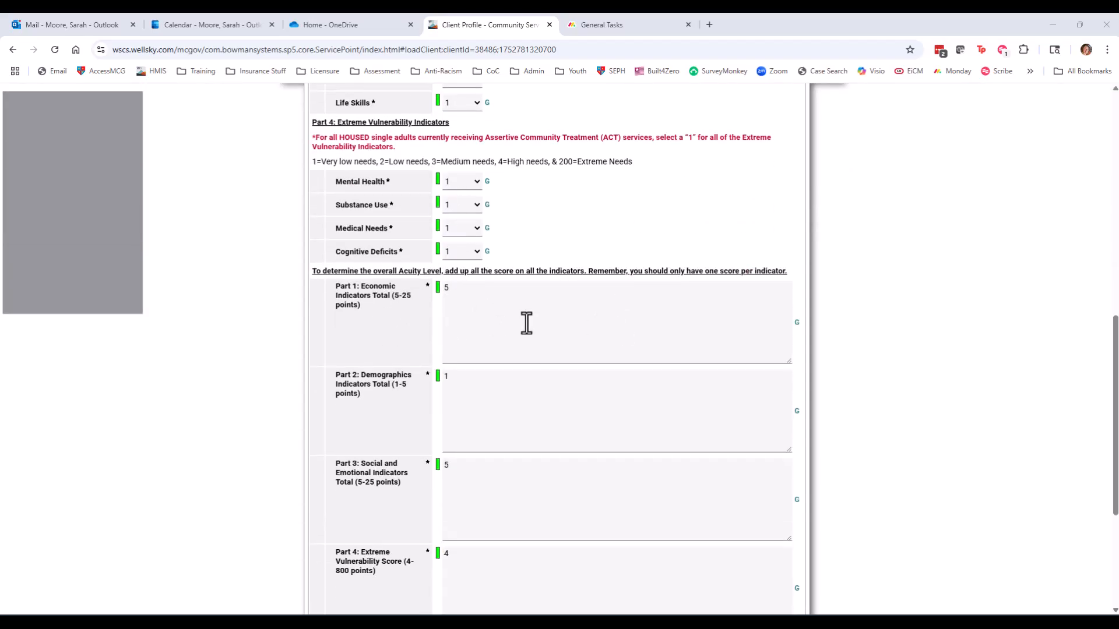
scroll(524, 321, "up", 3)
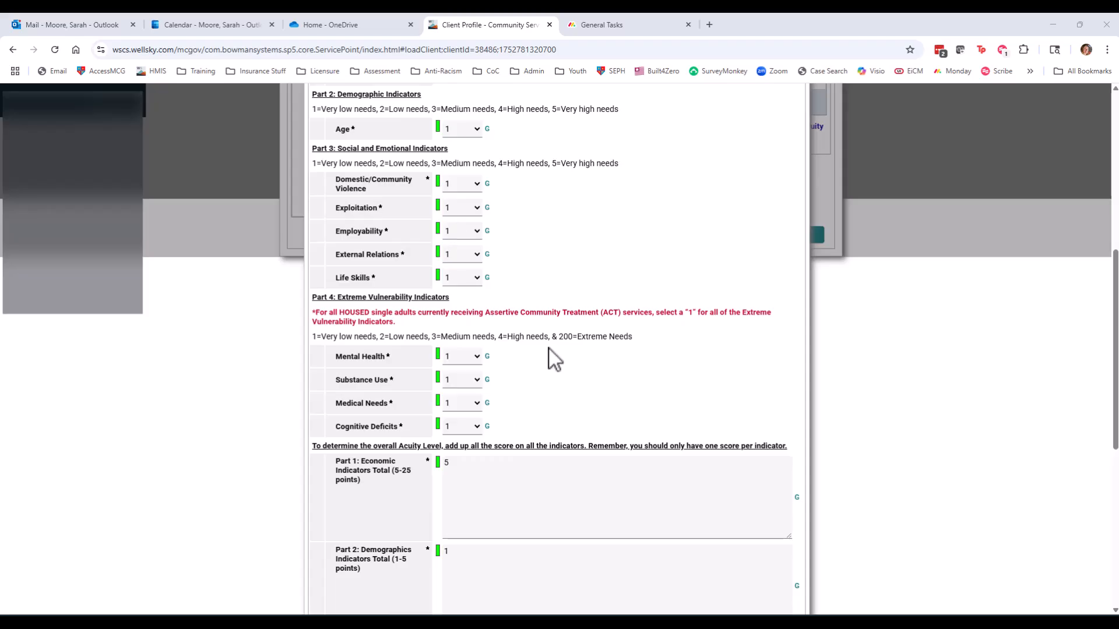
scroll(547, 373, "down", 3)
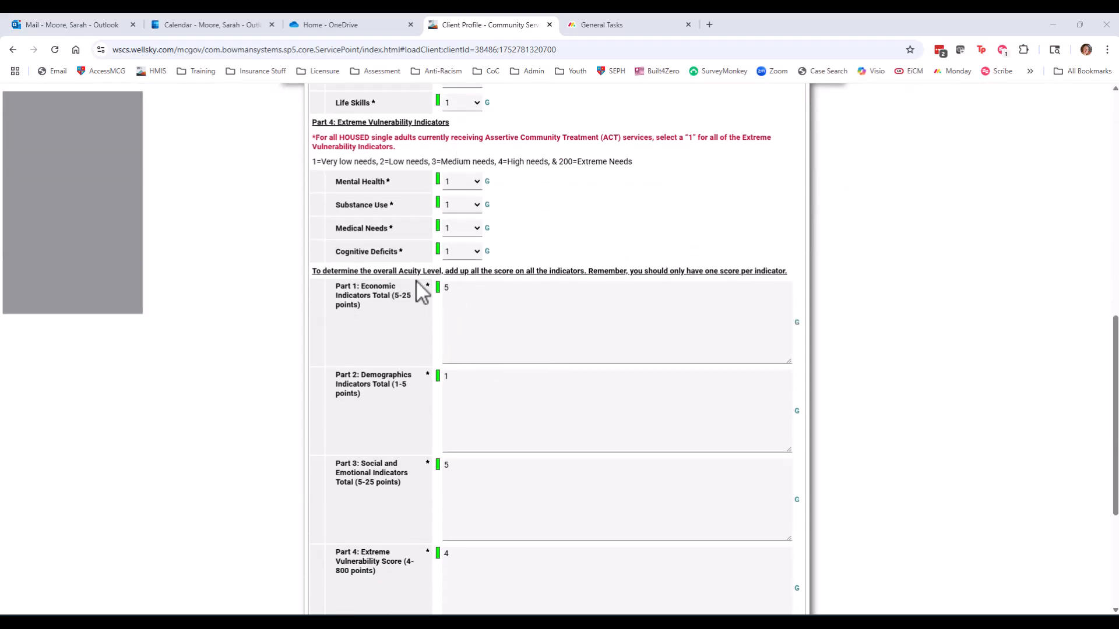
scroll(496, 308, "down", 3)
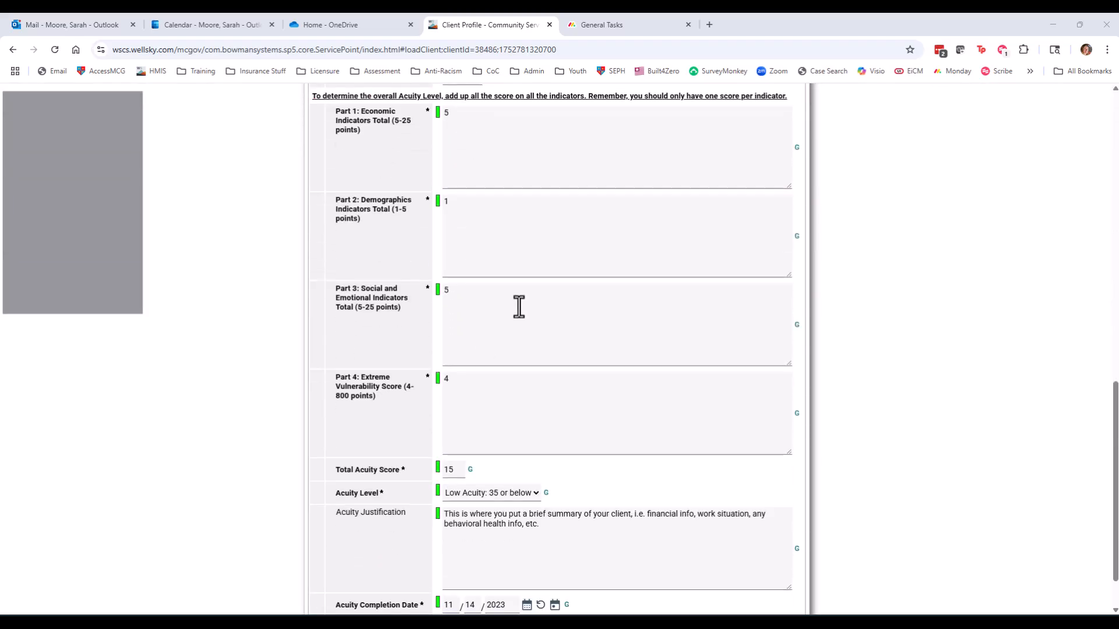
scroll(570, 347, "down", 1)
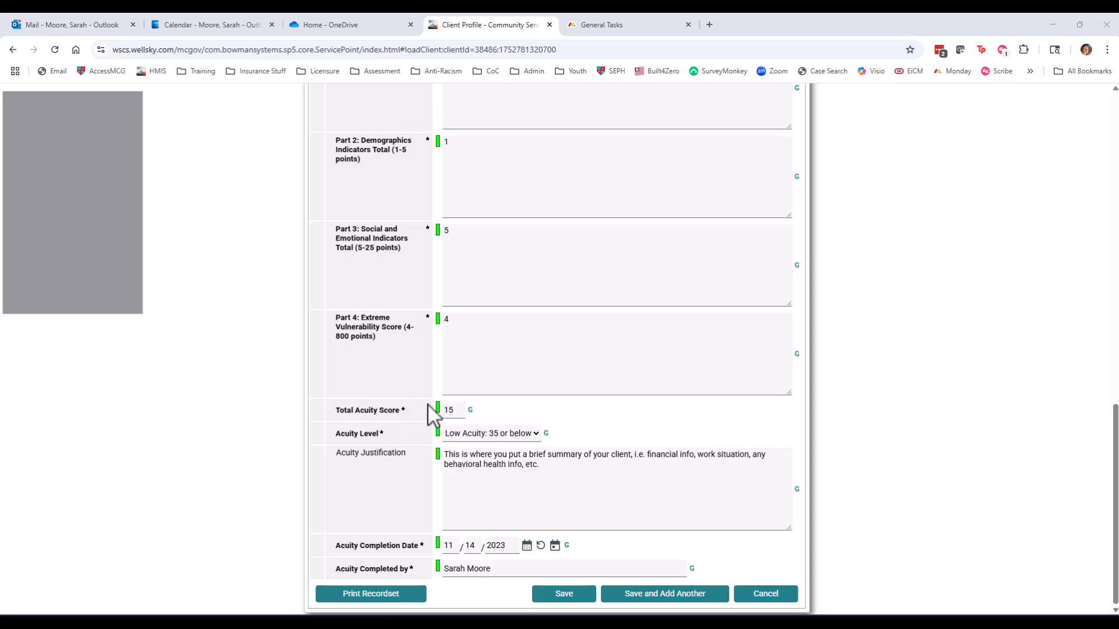
Check the history of the acuity record's Start Date and close it
scroll(441, 415, "up", 20)
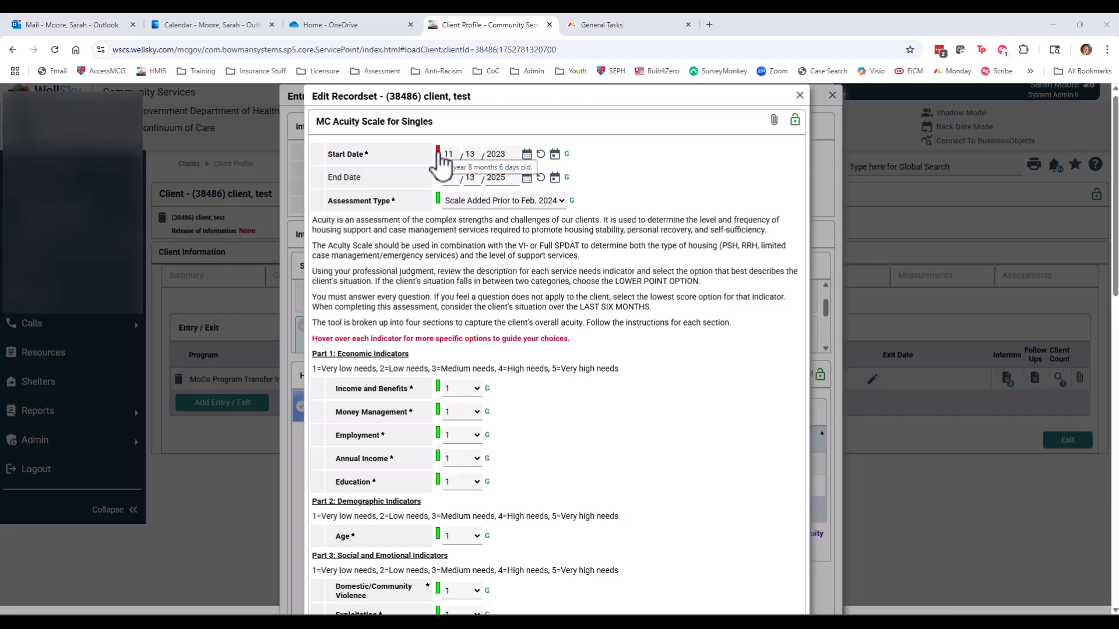
left_click(439, 154)
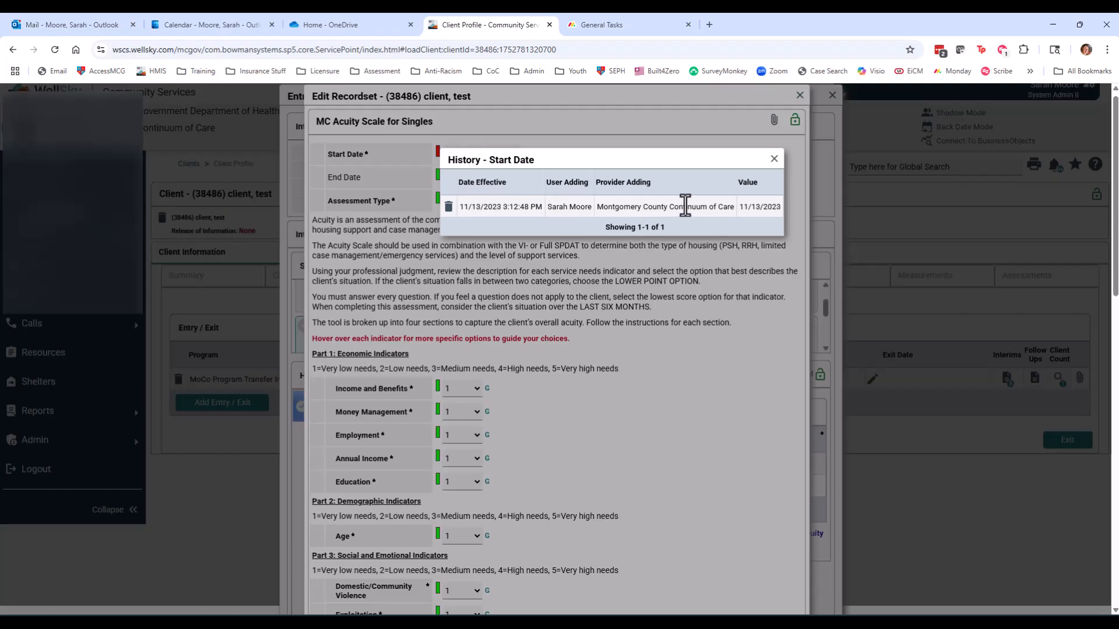
left_click(774, 158)
Clear the acuity level of the older acuity record and choose Low Acuity: 35 or below again
scroll(716, 361, "down", 5)
scroll(716, 362, "down", 8)
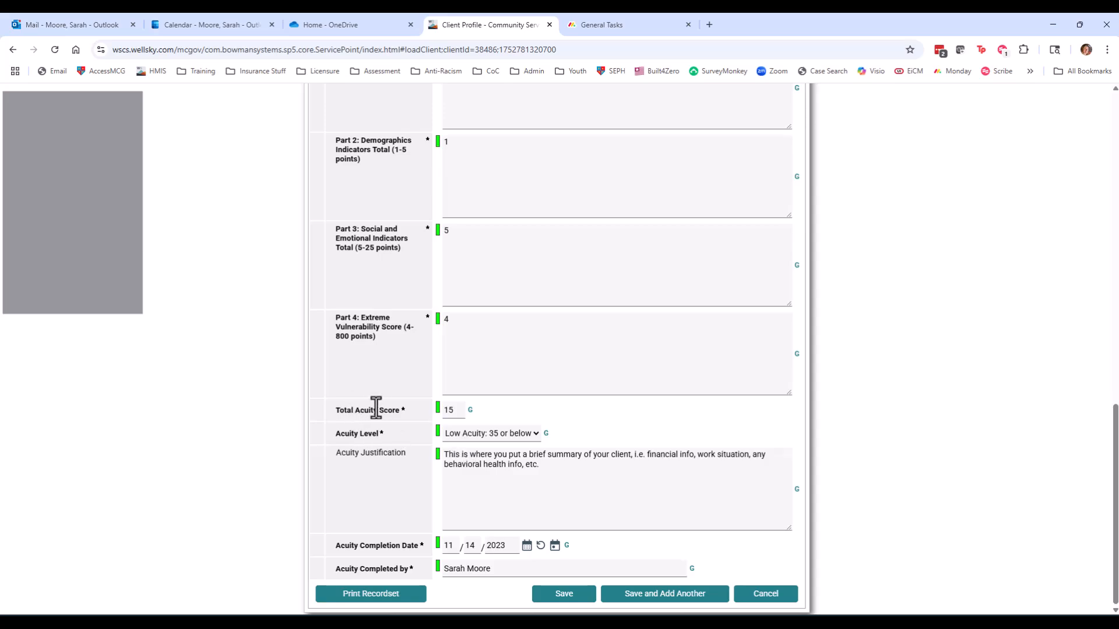
left_click(467, 436)
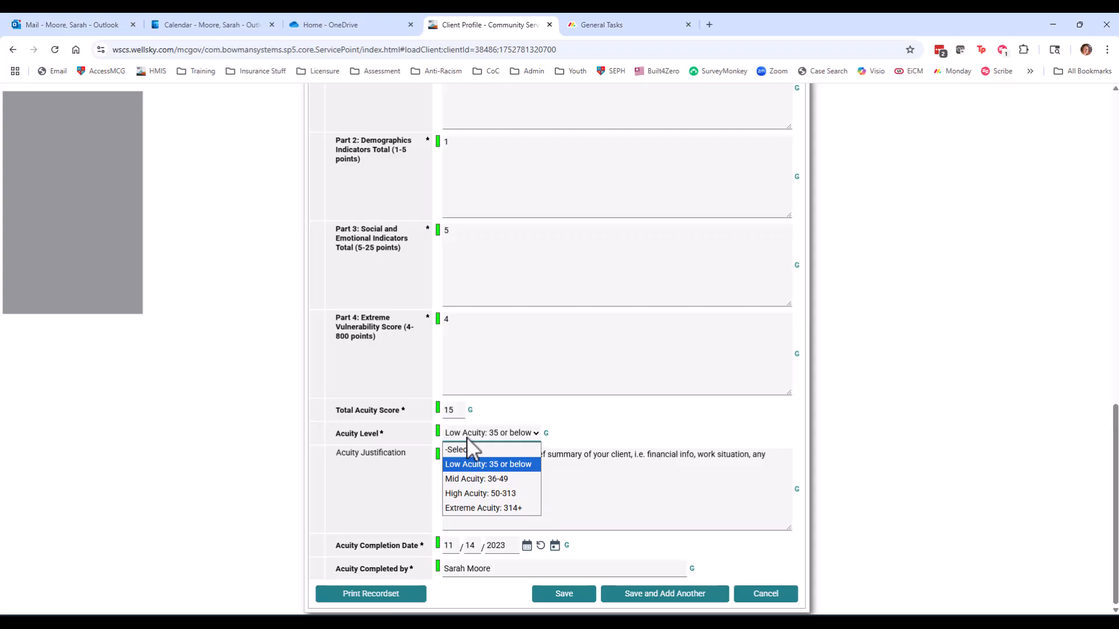
left_click(466, 450)
left_click(462, 433)
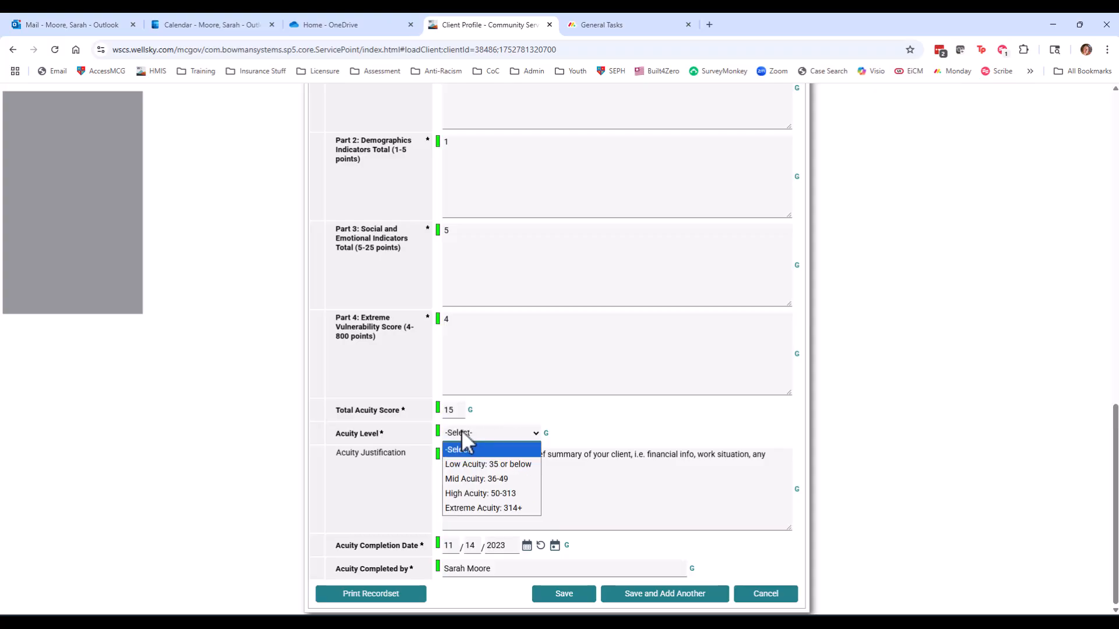
left_click(474, 464)
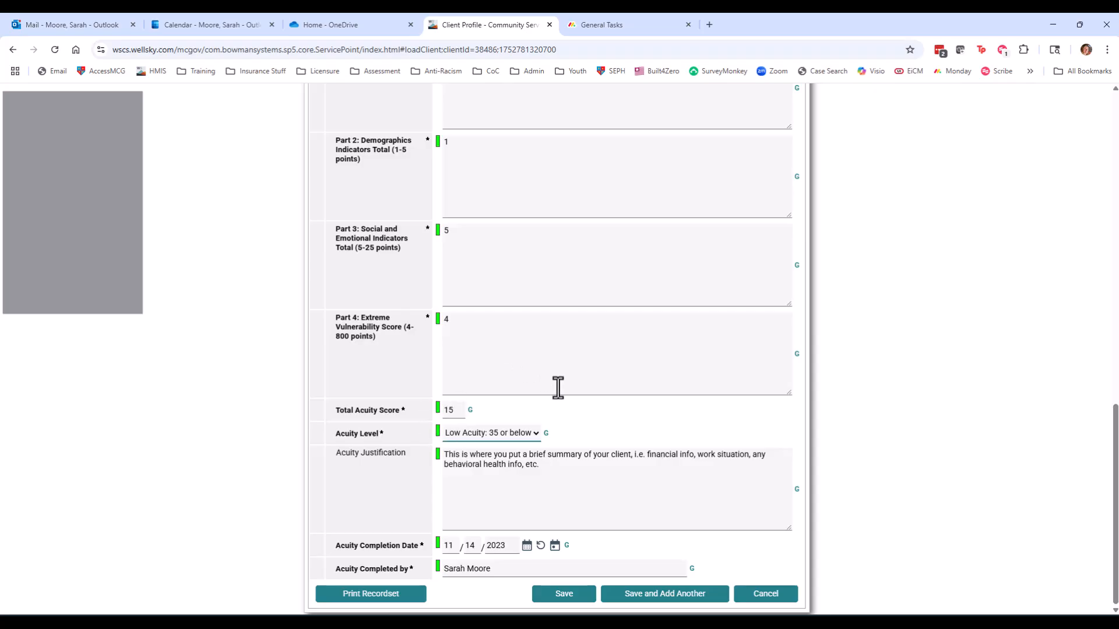
Check the older acuity record's dates and assessment type, and save the record
scroll(555, 387, "up", 15)
scroll(557, 387, "up", 3)
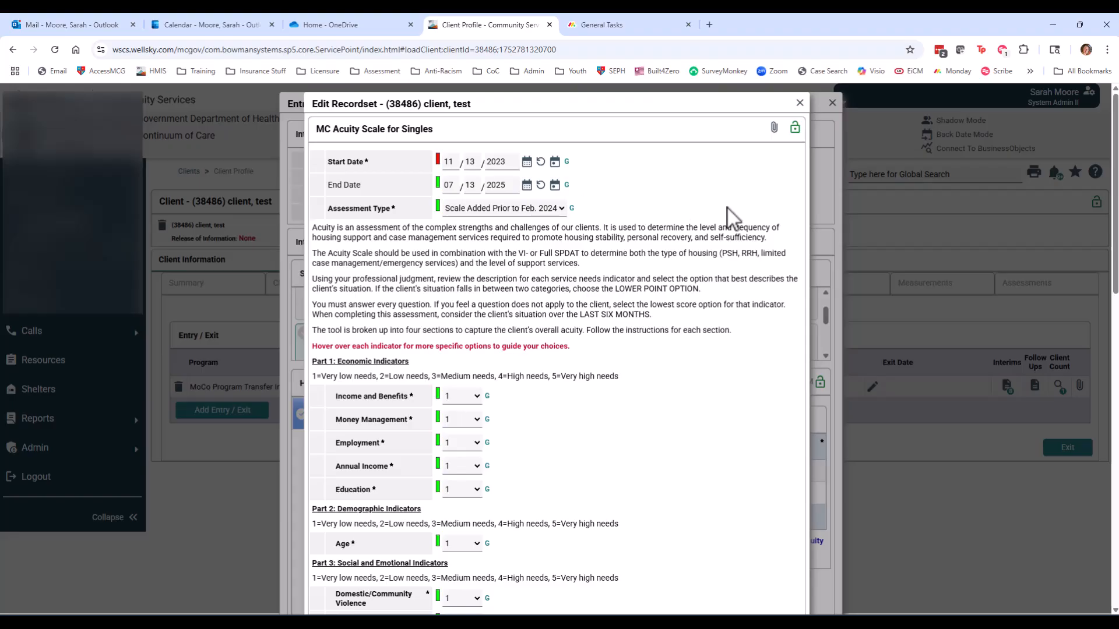
scroll(746, 374, "down", 15)
left_click(564, 594)
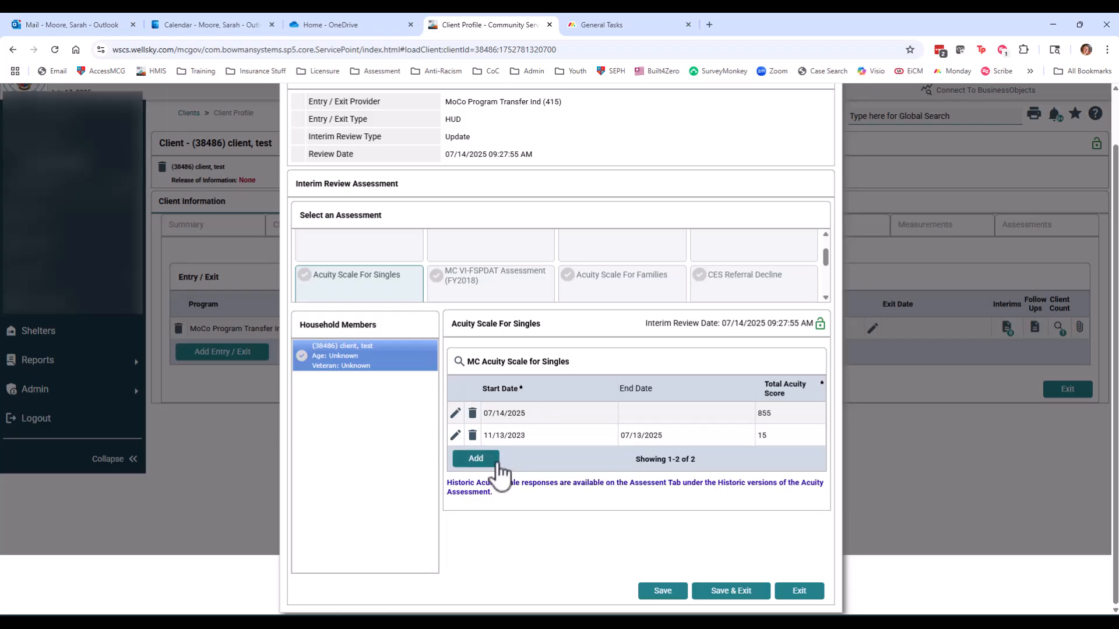
Open the acuity record starting 07/14/2025 for editing and choose Major Life Change as its assessment type
left_click(457, 415)
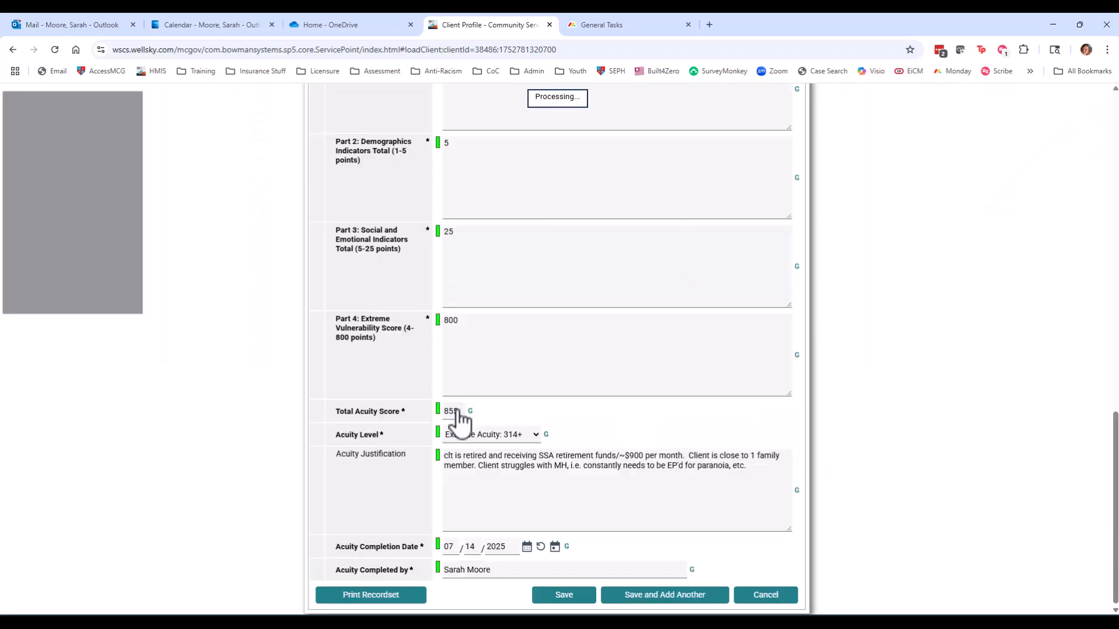
scroll(597, 405, "up", 15)
scroll(598, 407, "up", 3)
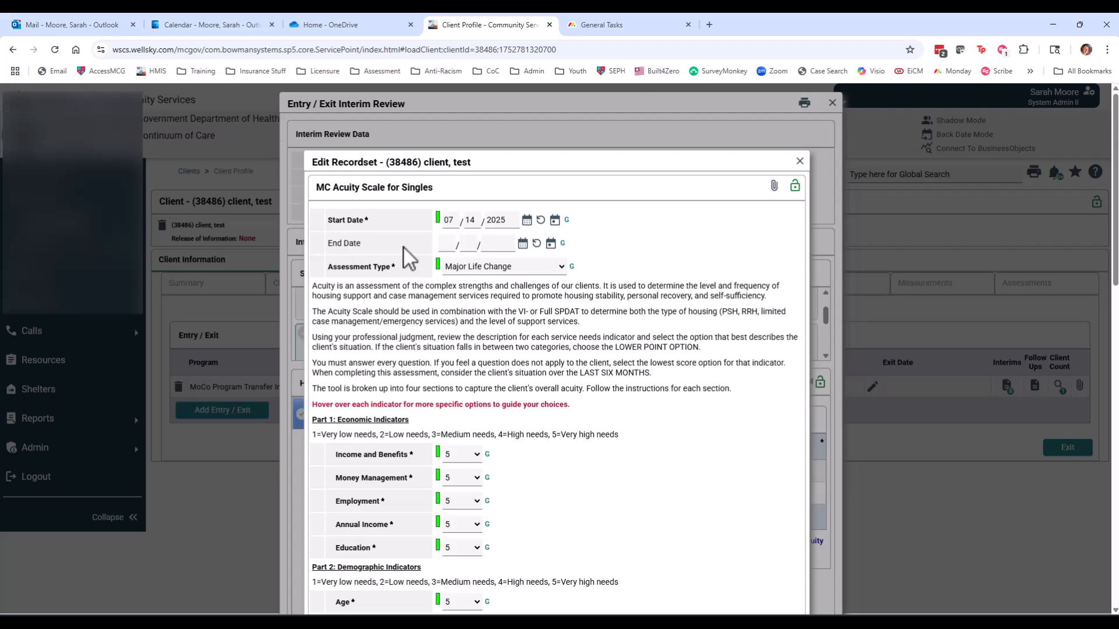
left_click(488, 269)
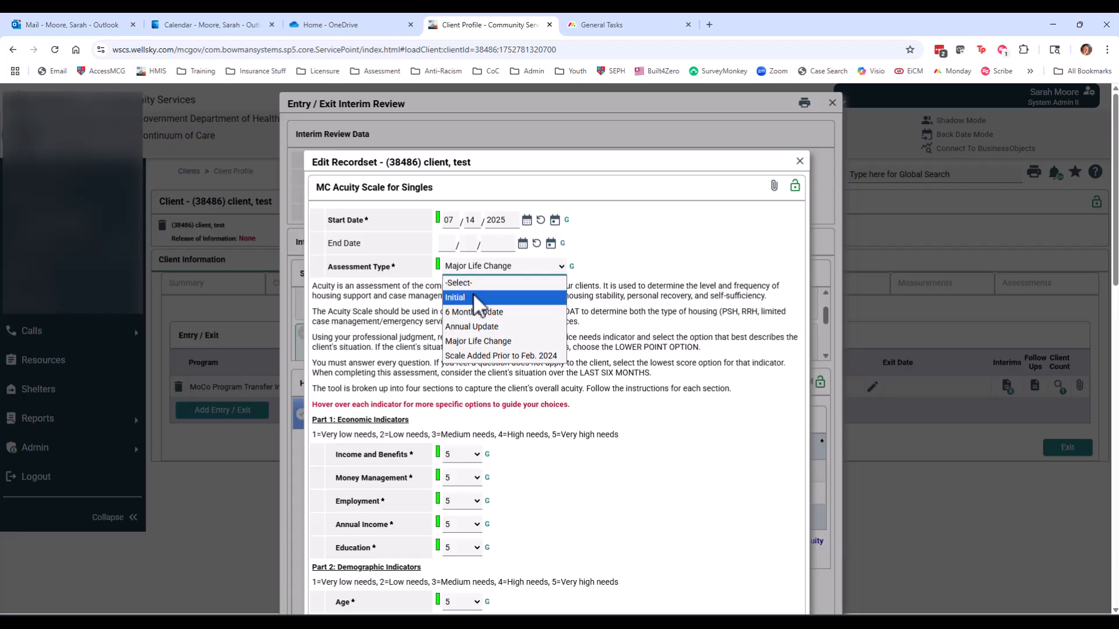
left_click(498, 340)
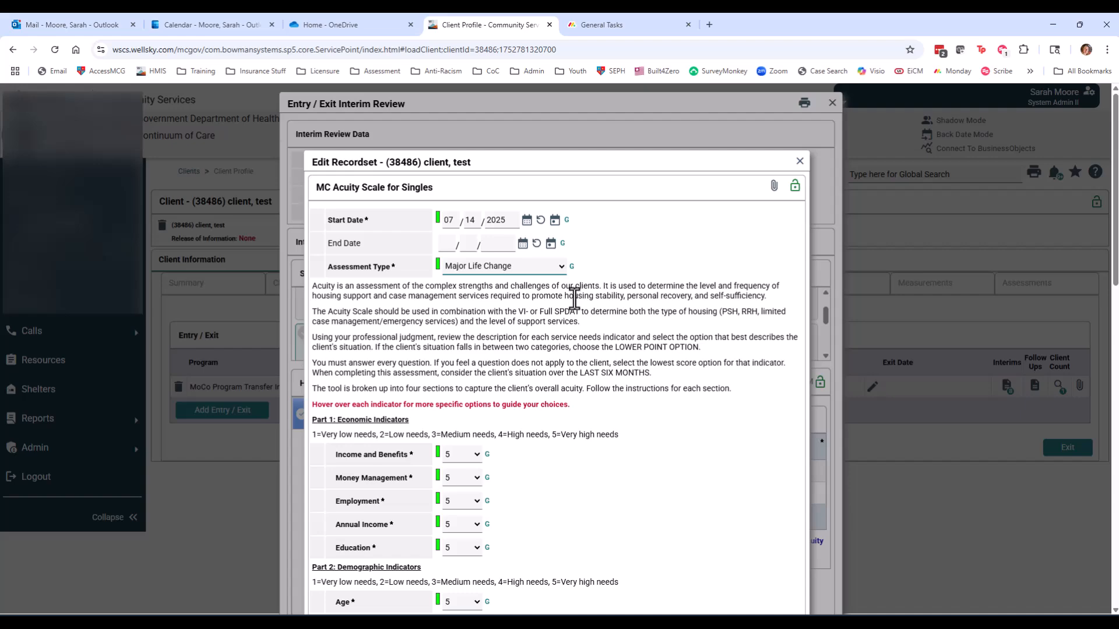
Examine the indicator scores in Parts 1 to 4 of the 07/14/2025 acuity record and compare them with the part totals
scroll(621, 330, "down", 2)
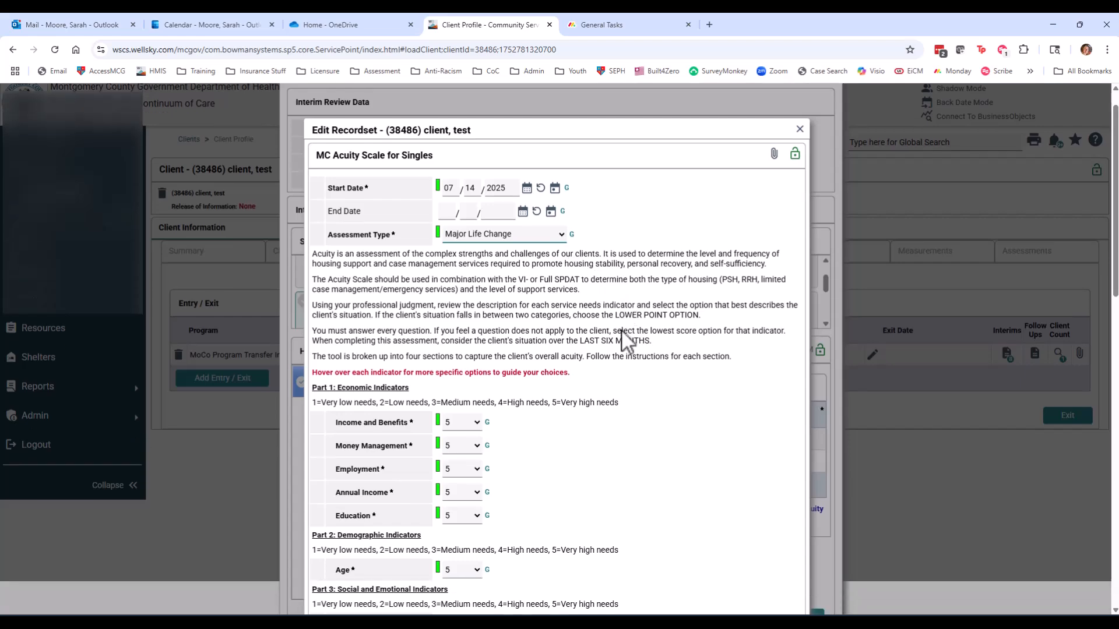
scroll(621, 331, "down", 2)
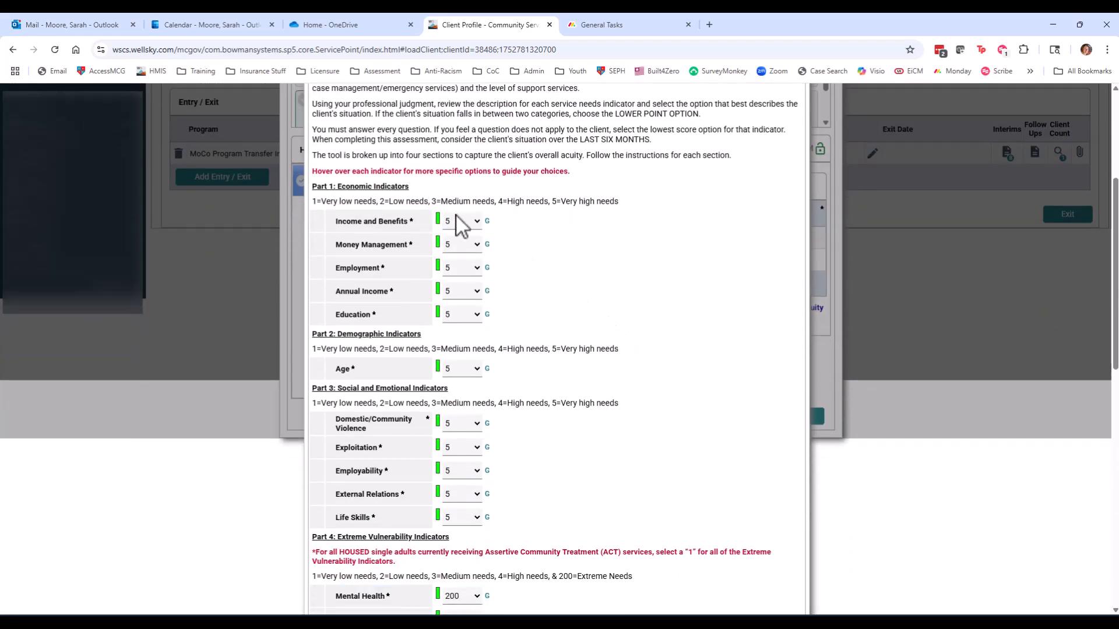
scroll(461, 325, "down", 2)
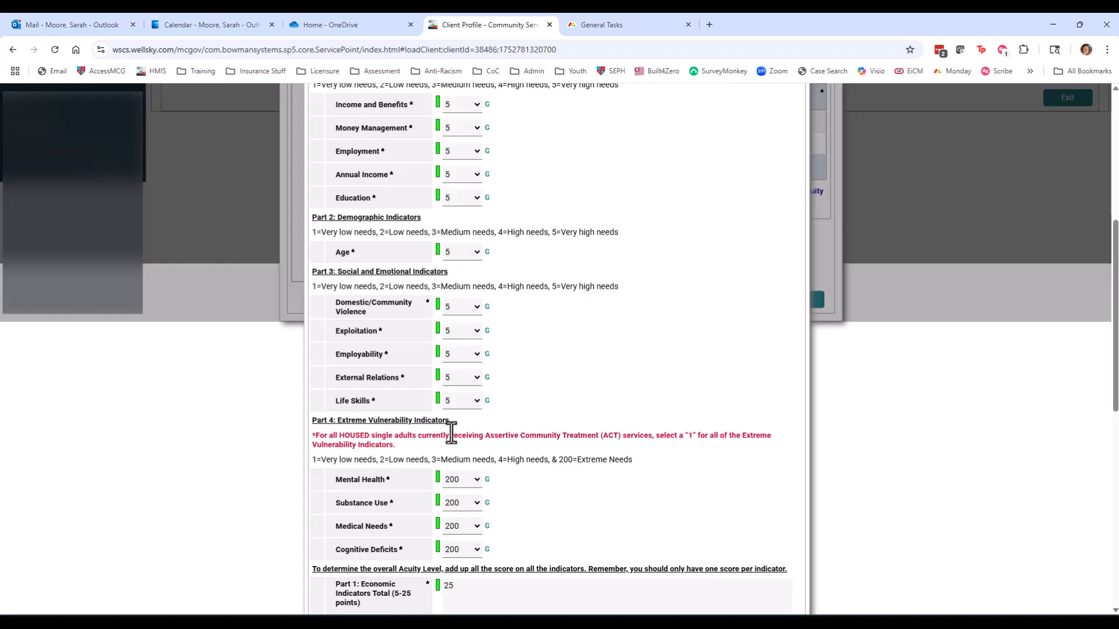
scroll(481, 434, "down", 2)
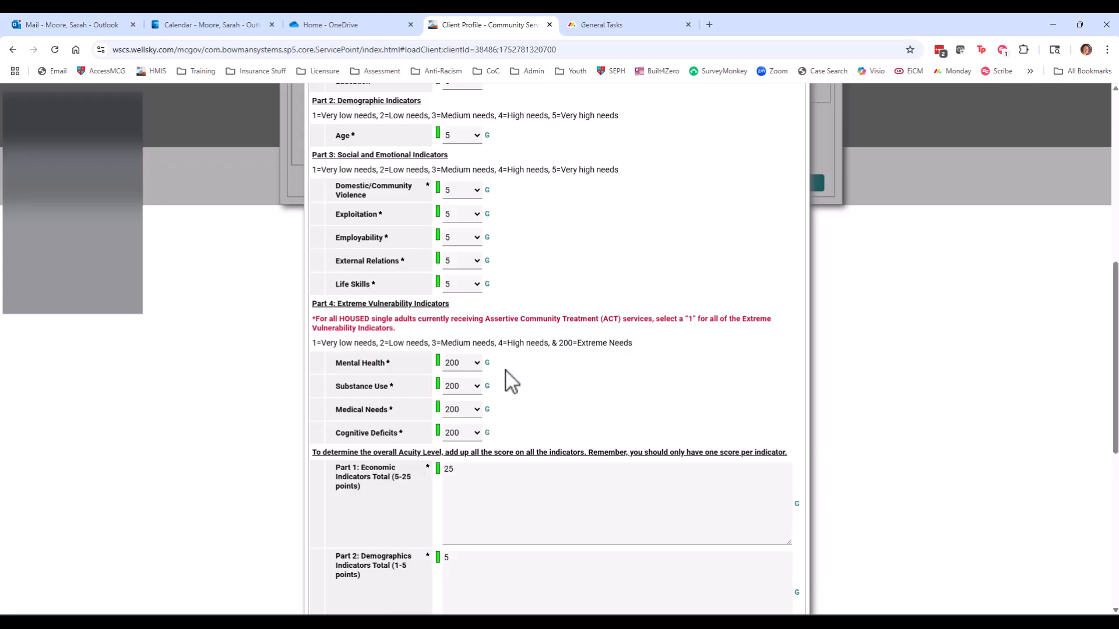
scroll(506, 376, "down", 3)
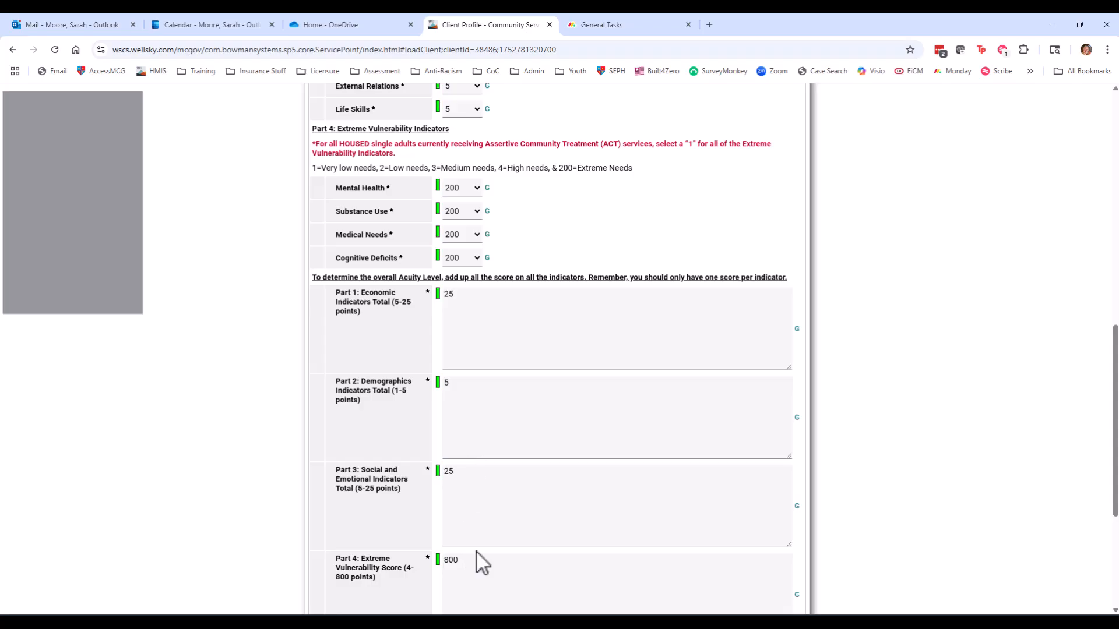
scroll(489, 541, "up", 4)
scroll(501, 373, "up", 3)
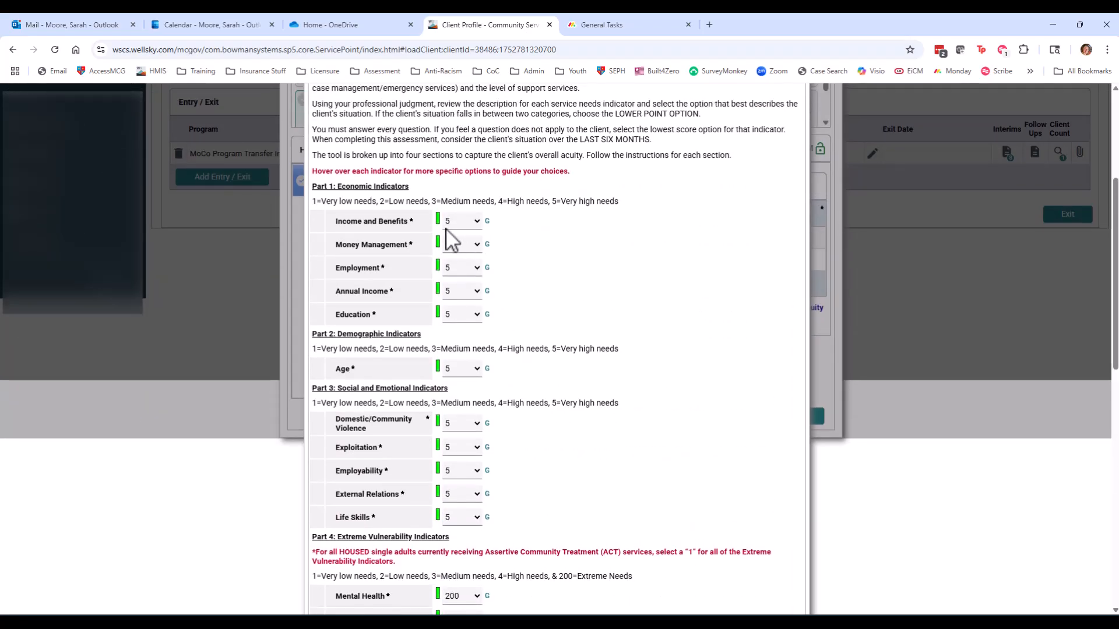
scroll(583, 350, "down", 4)
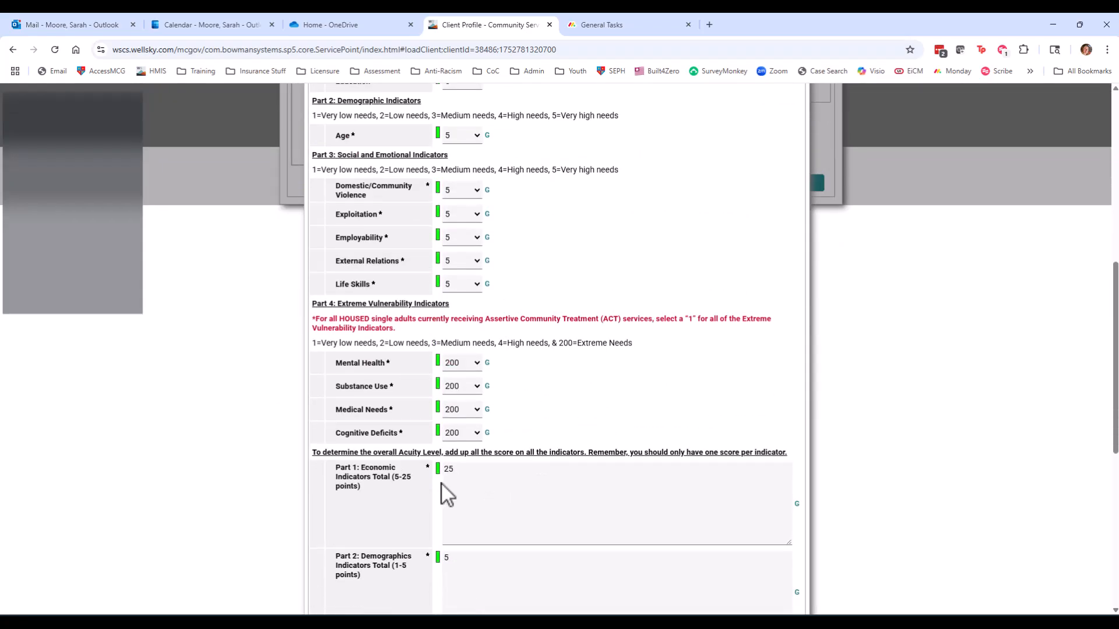
scroll(654, 361, "up", 2)
scroll(654, 362, "up", 1)
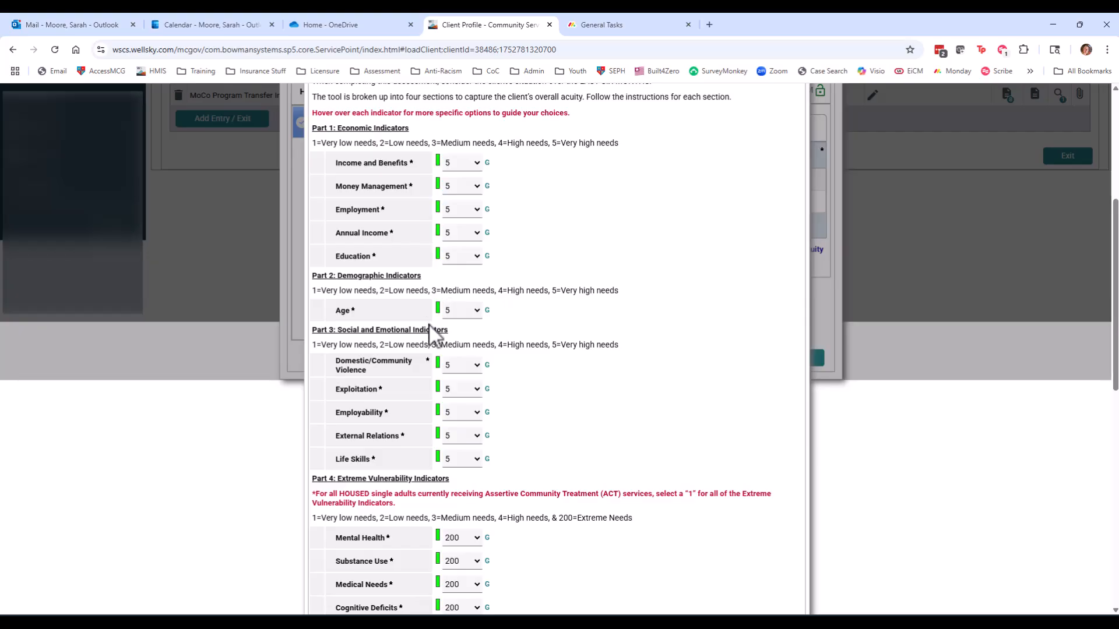
scroll(547, 338, "down", 4)
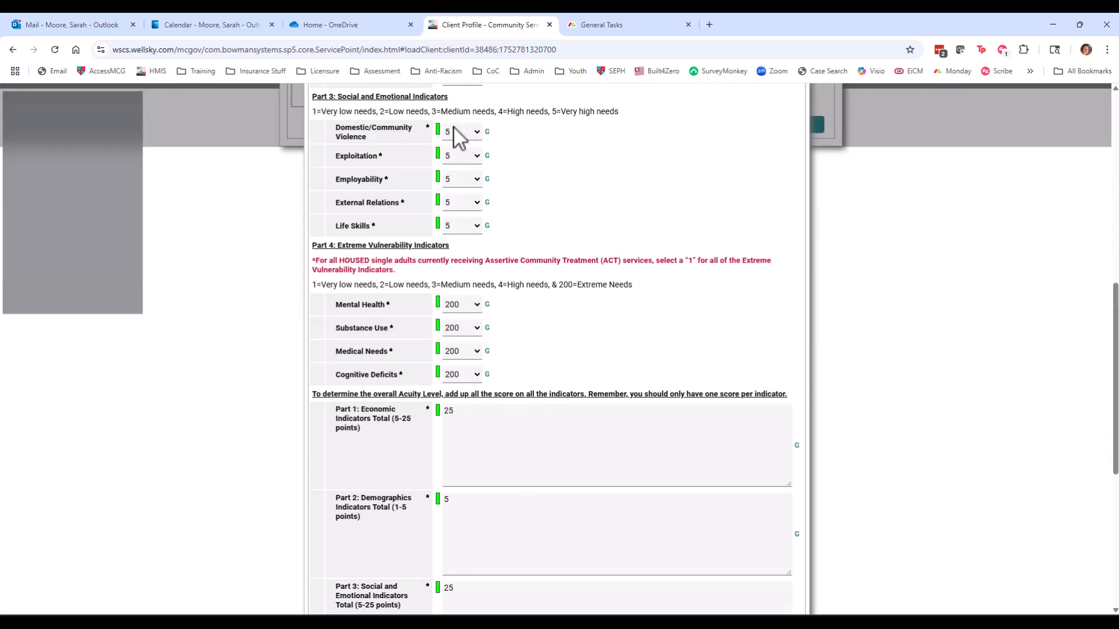
scroll(495, 303, "down", 2)
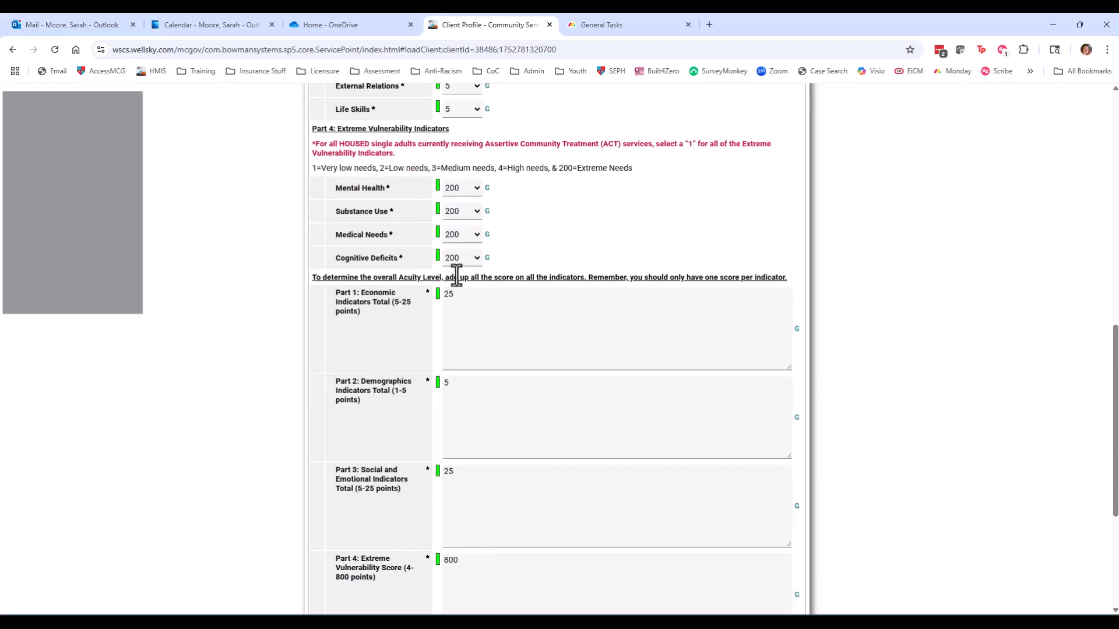
scroll(577, 355, "down", 4)
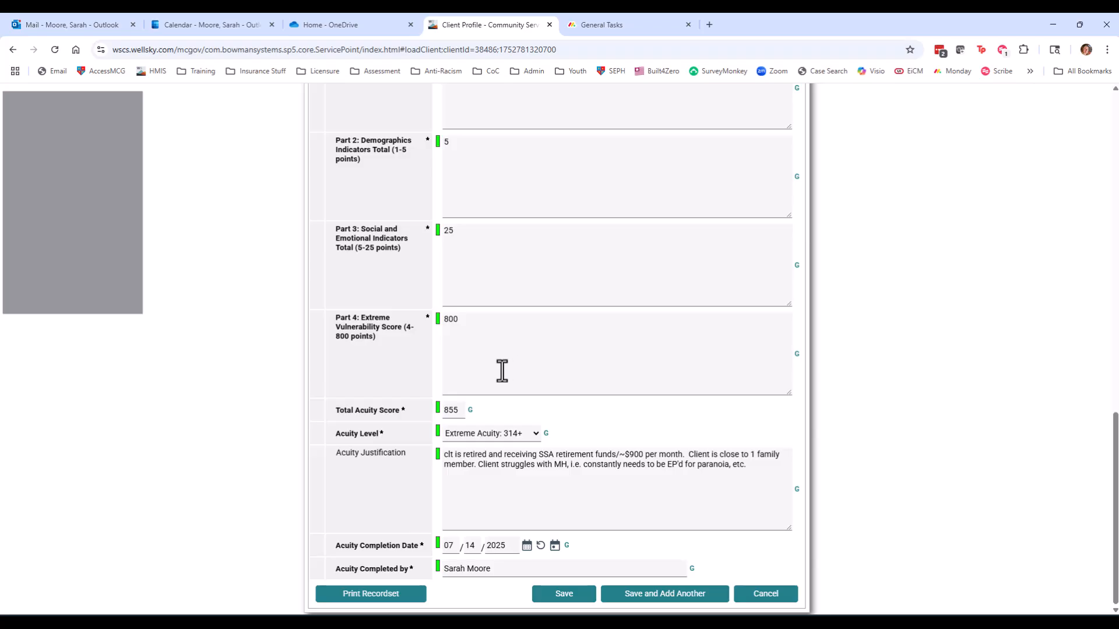
Review the total acuity score, the acuity level options, the justification against the Part 4 scores, and the completion fields
scroll(472, 402, "up", 2)
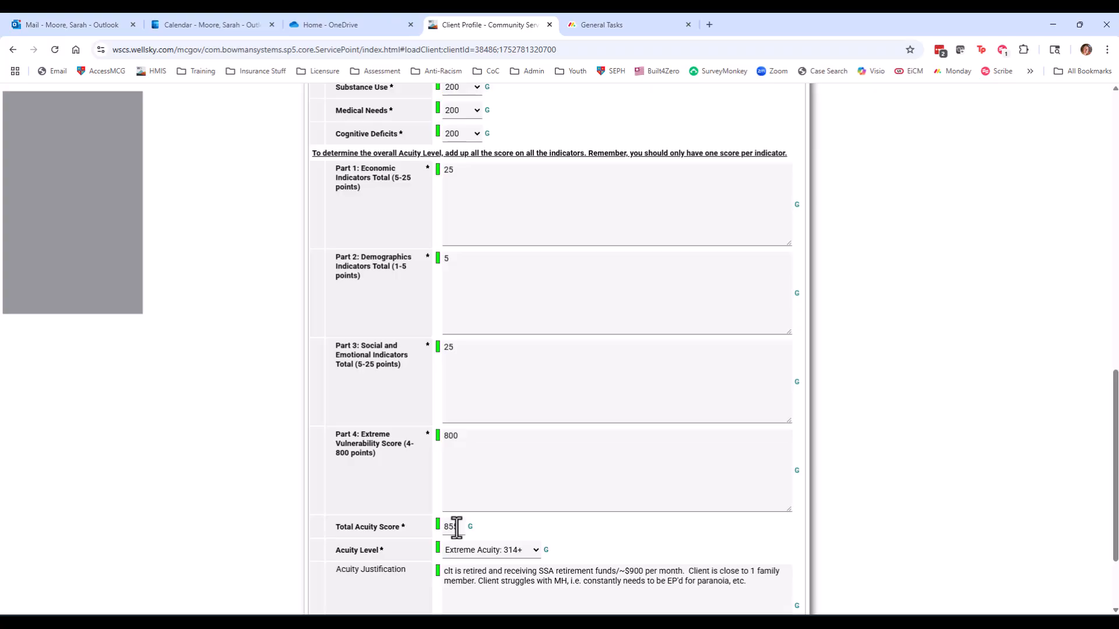
scroll(544, 515, "down", 1)
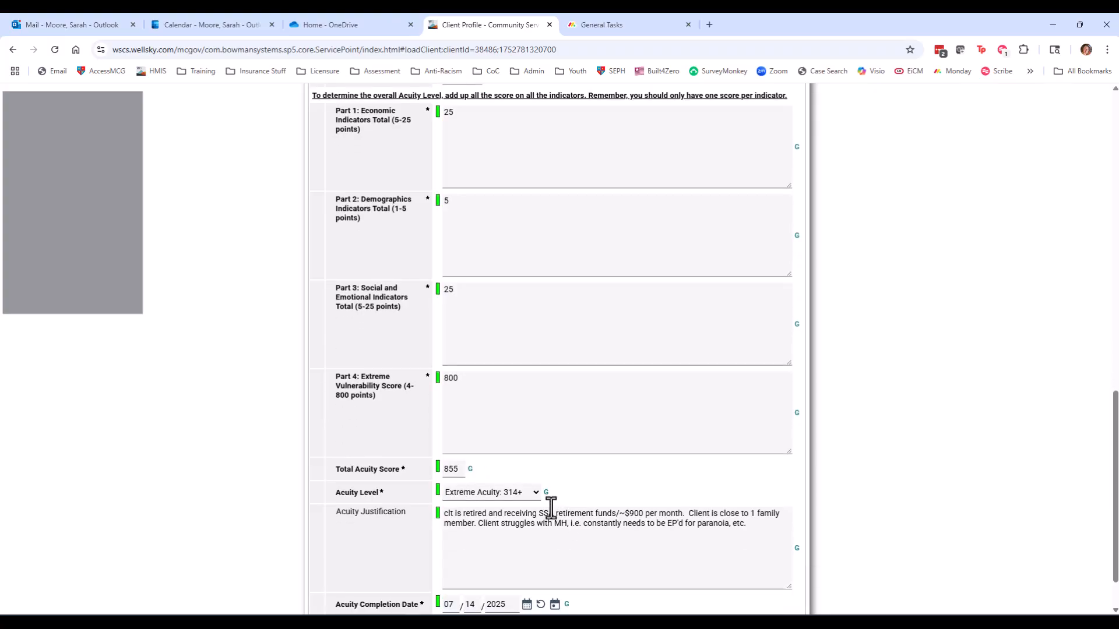
left_click(488, 493)
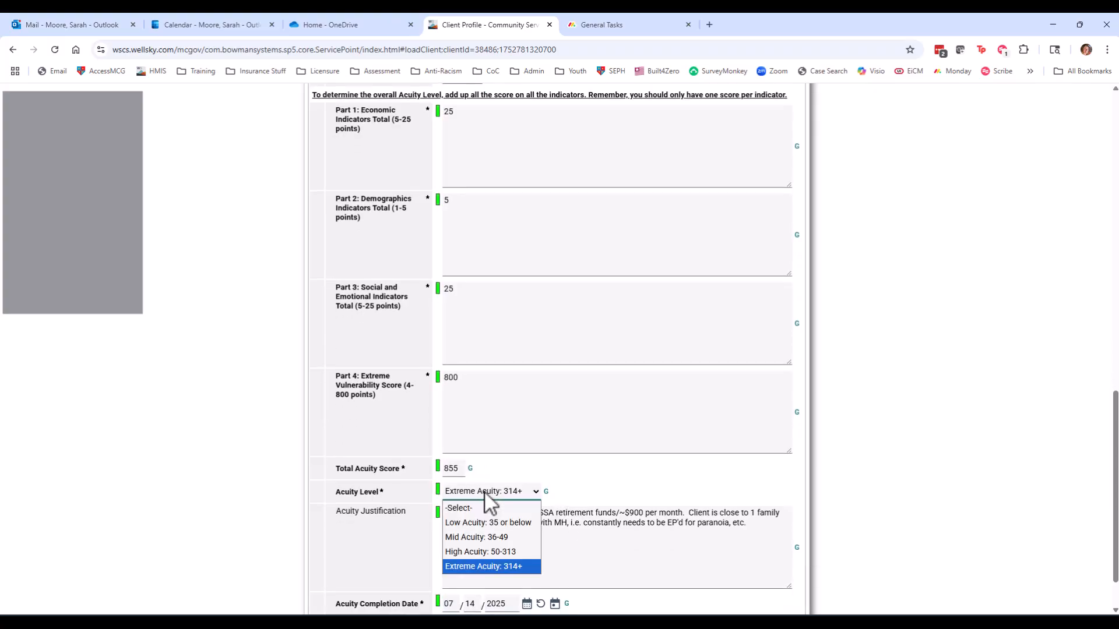
left_click(616, 471)
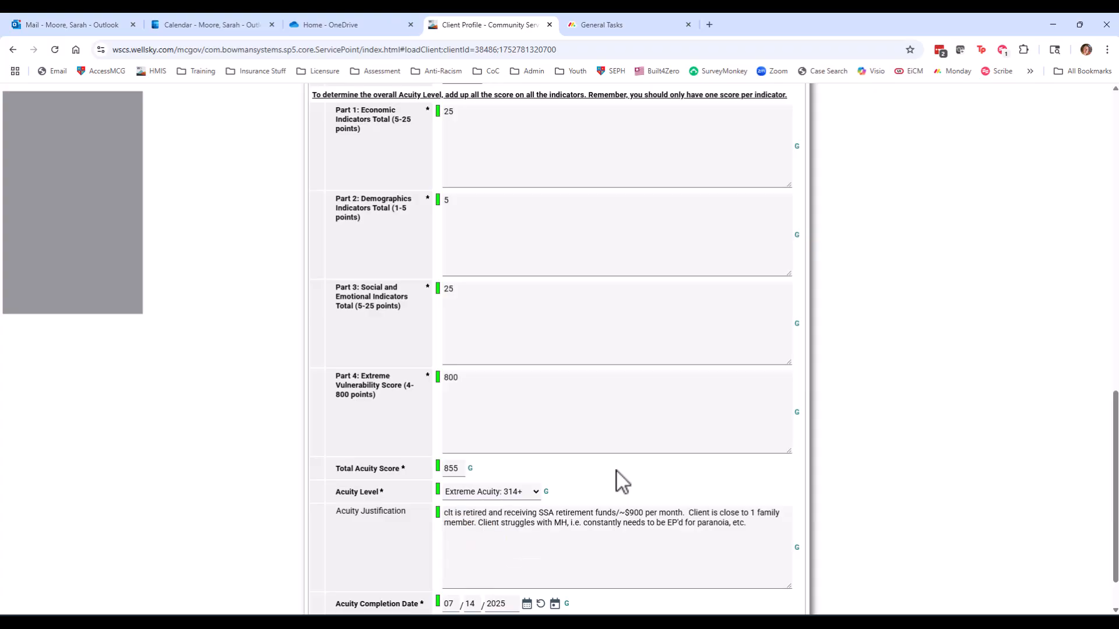
scroll(616, 472, "down", 1)
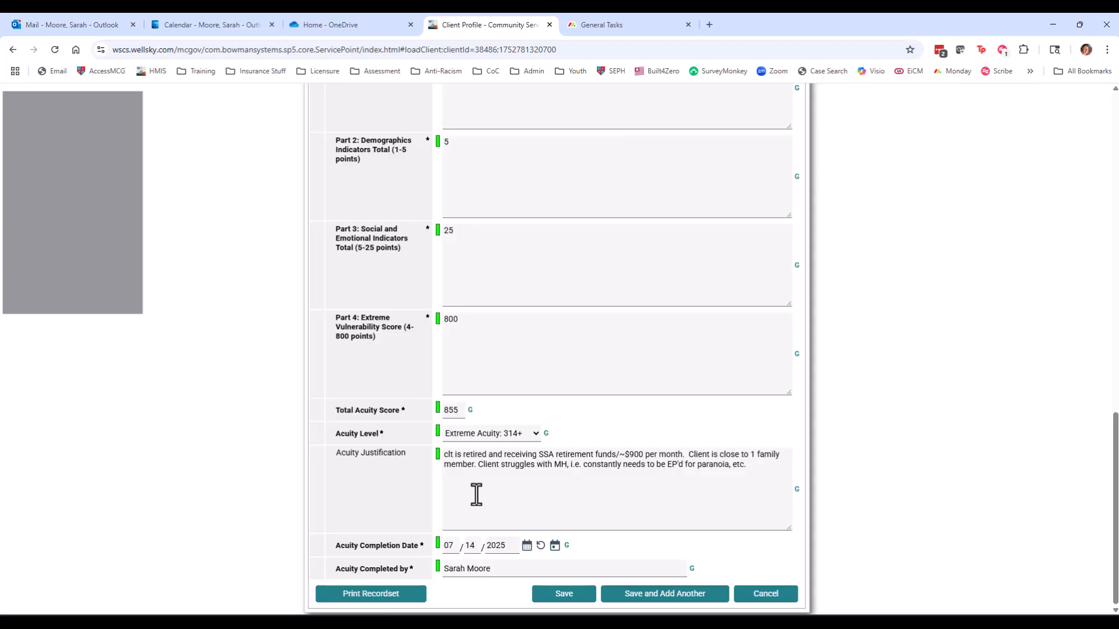
scroll(476, 498, "up", 3)
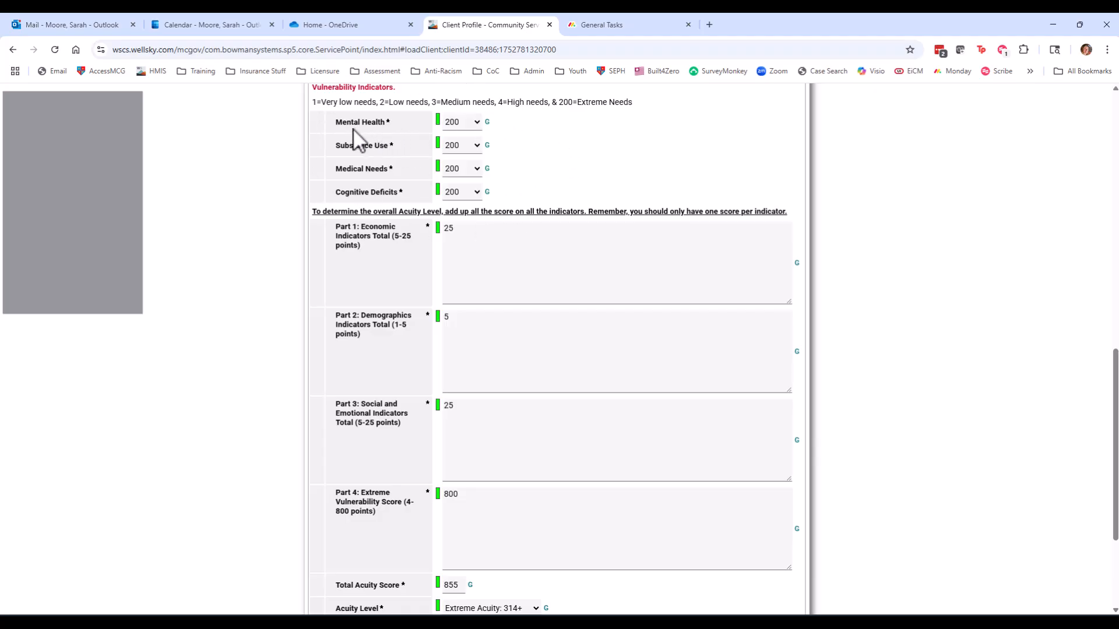
scroll(504, 453, "down", 3)
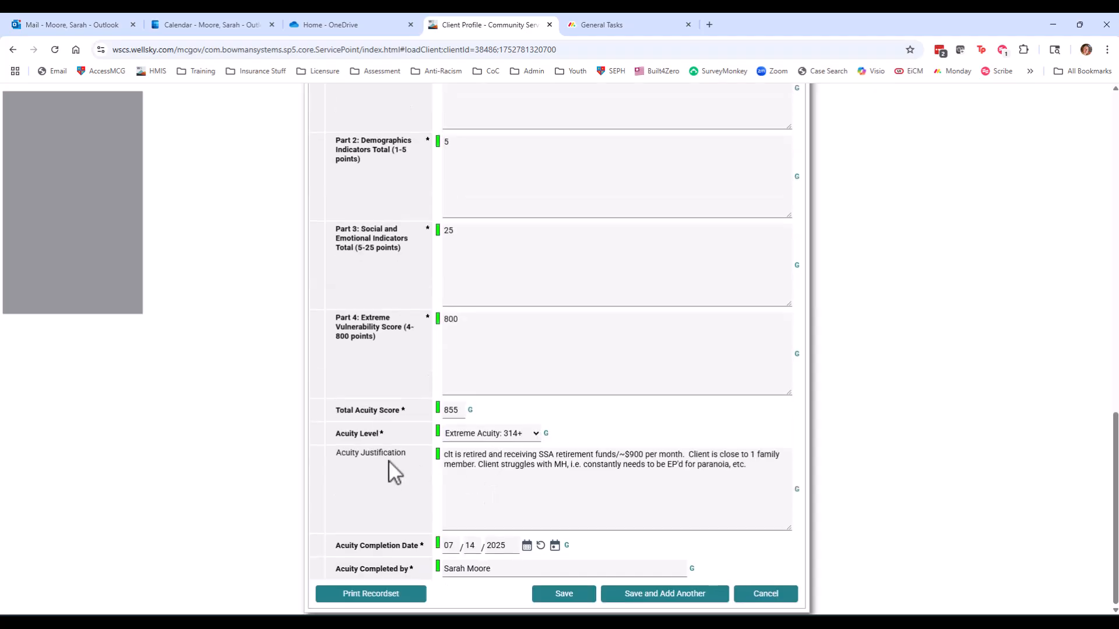
scroll(439, 466, "up", 5)
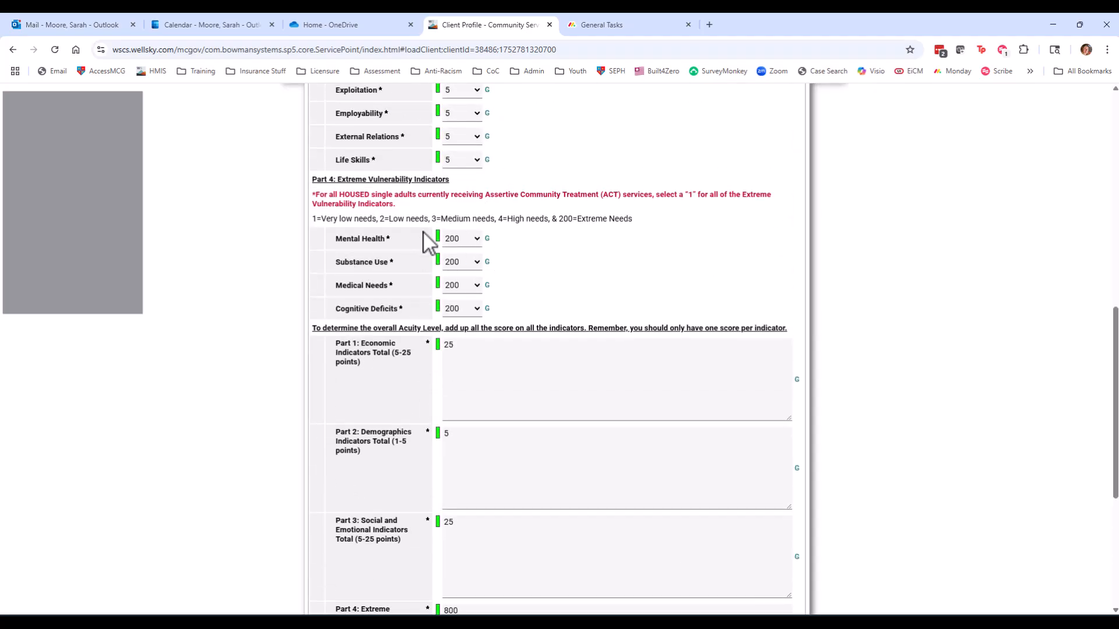
scroll(567, 299, "down", 5)
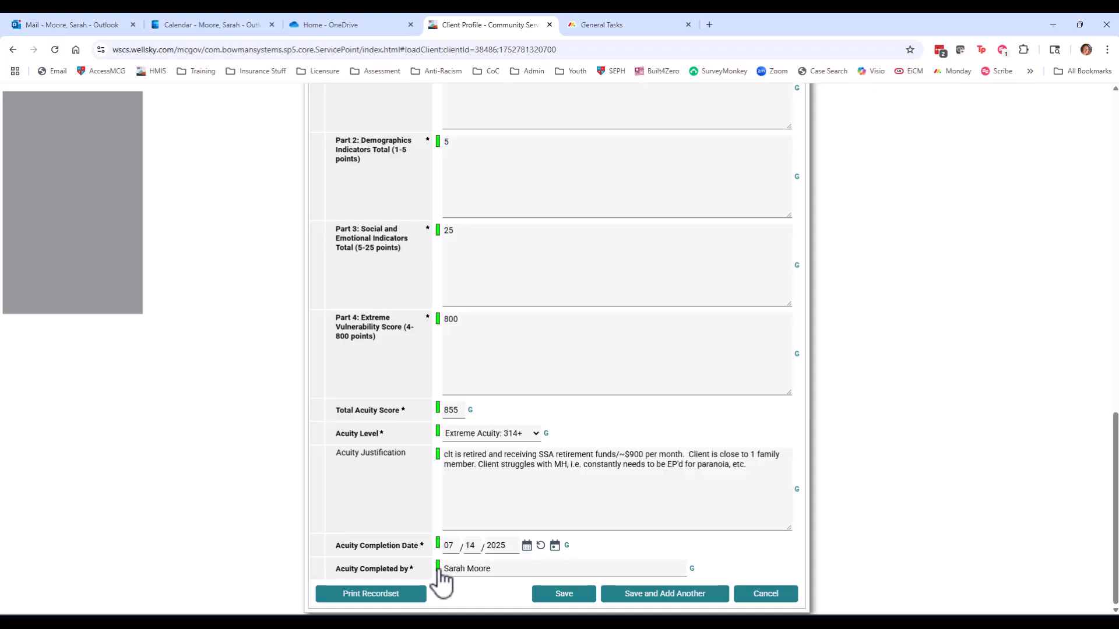
Save the 07/14/2025 acuity record, save and exit the interim review, and close the list of interim reviews
left_click(574, 600)
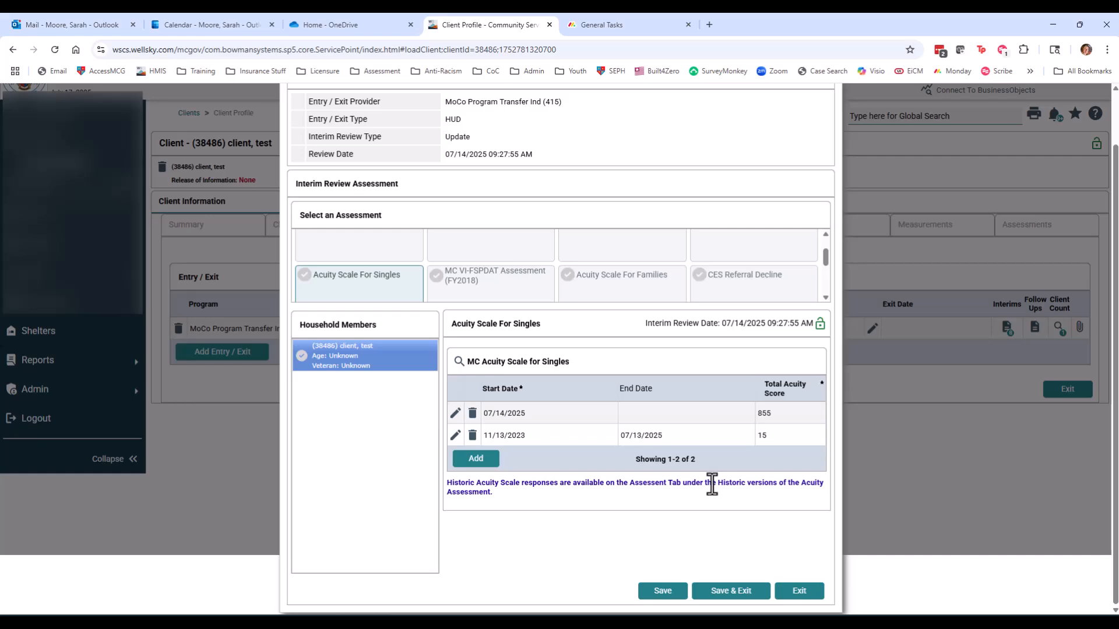
left_click(739, 593)
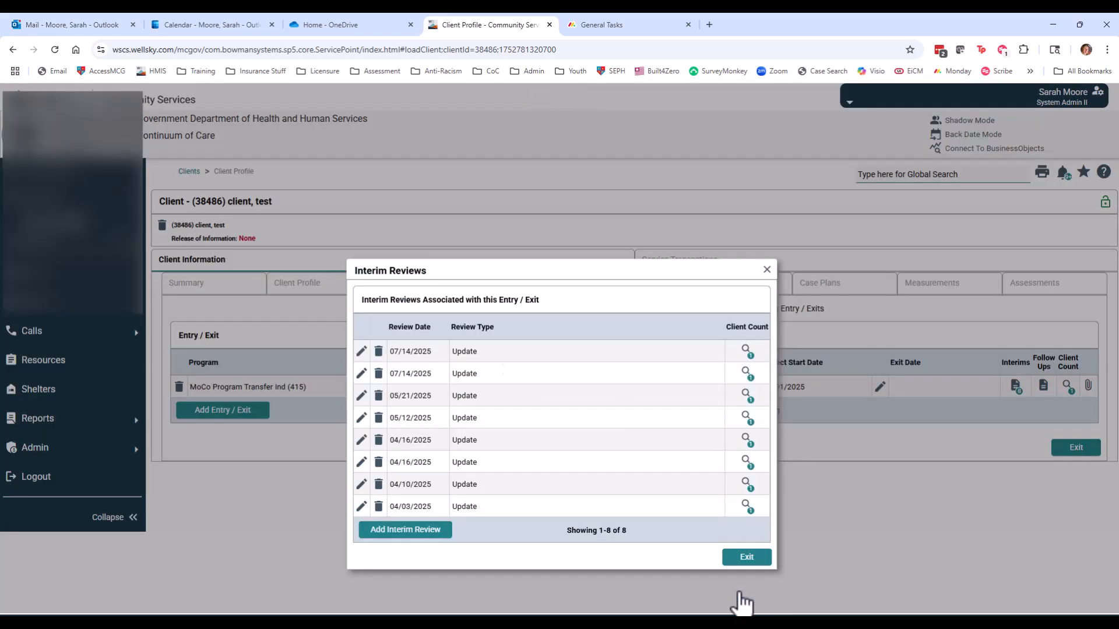
left_click(732, 560)
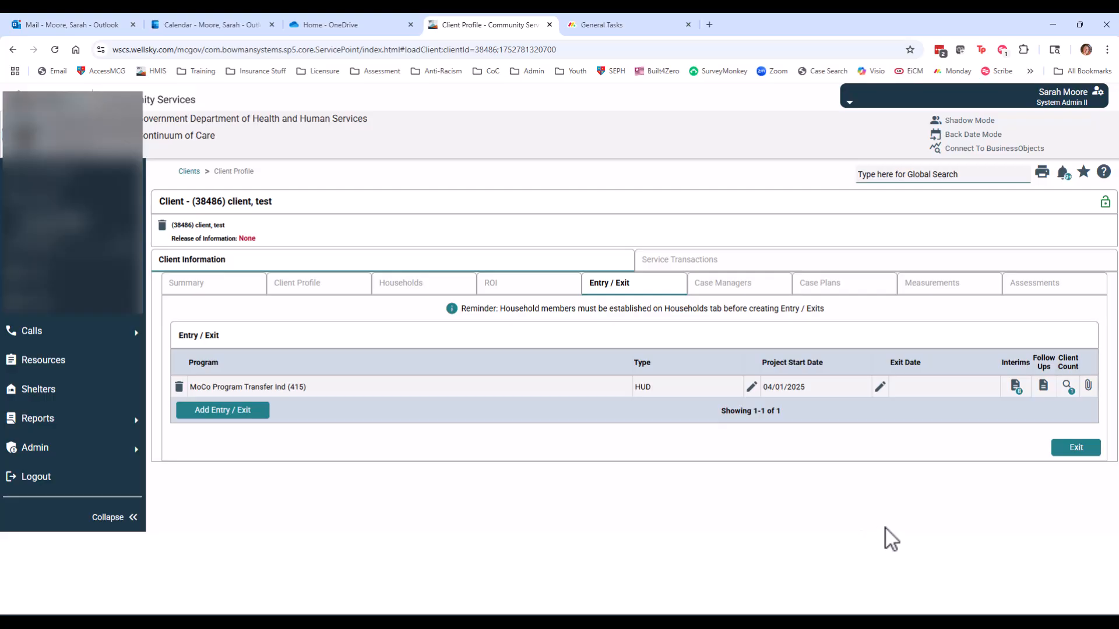
Open the Acuity Scale For Singles assessment from the client's assessments to list its recorded acuity scales
left_click(1041, 284)
left_click(648, 341)
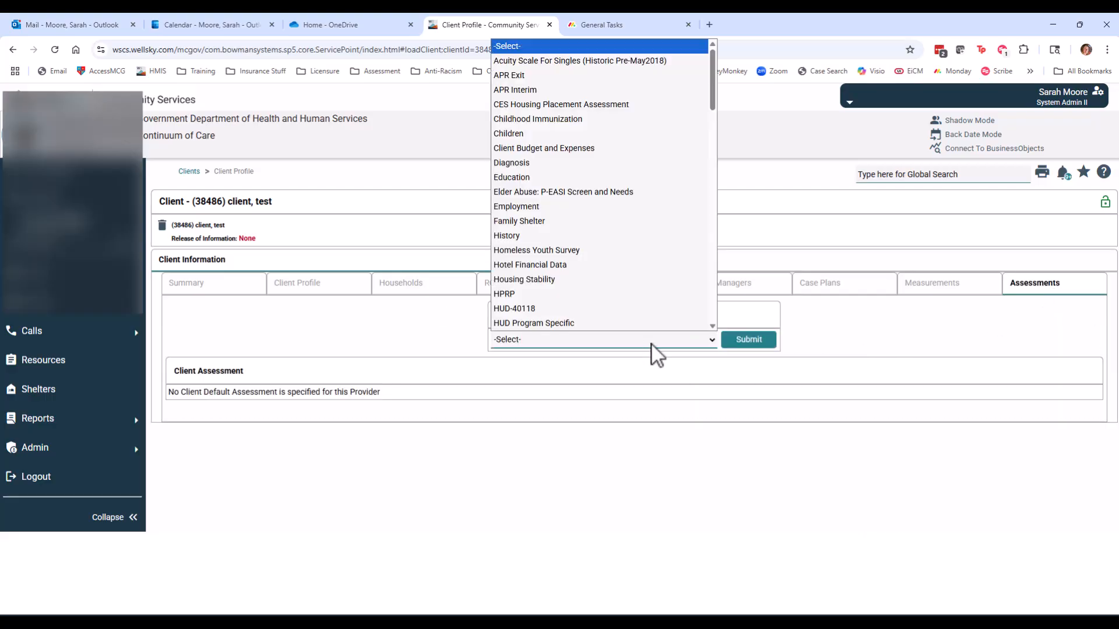
scroll(625, 227, "down", 8)
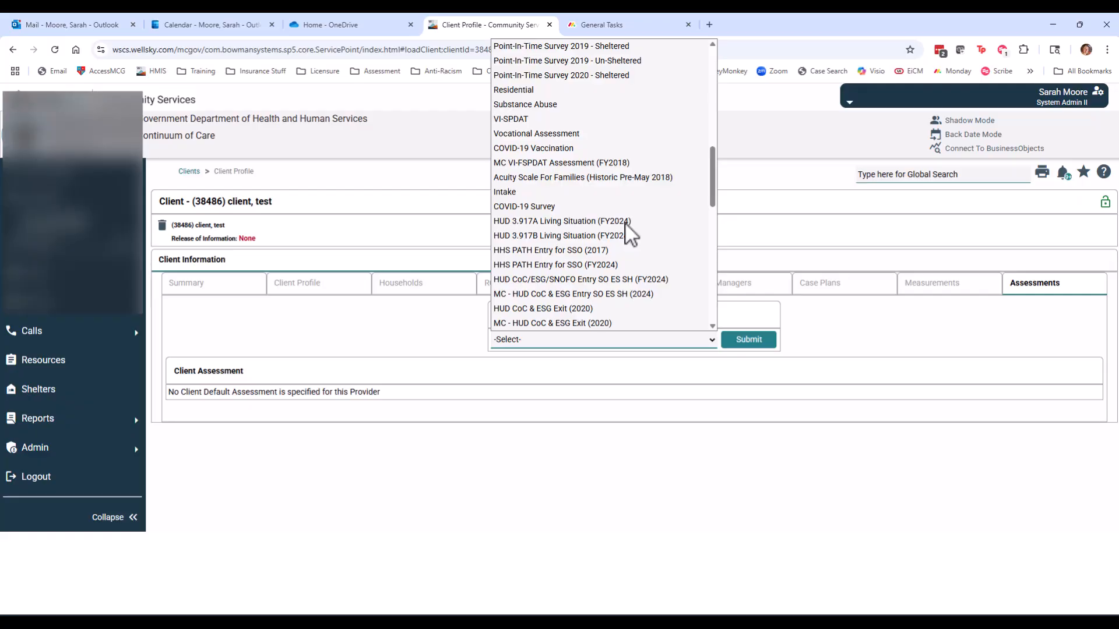
scroll(624, 222, "down", 5)
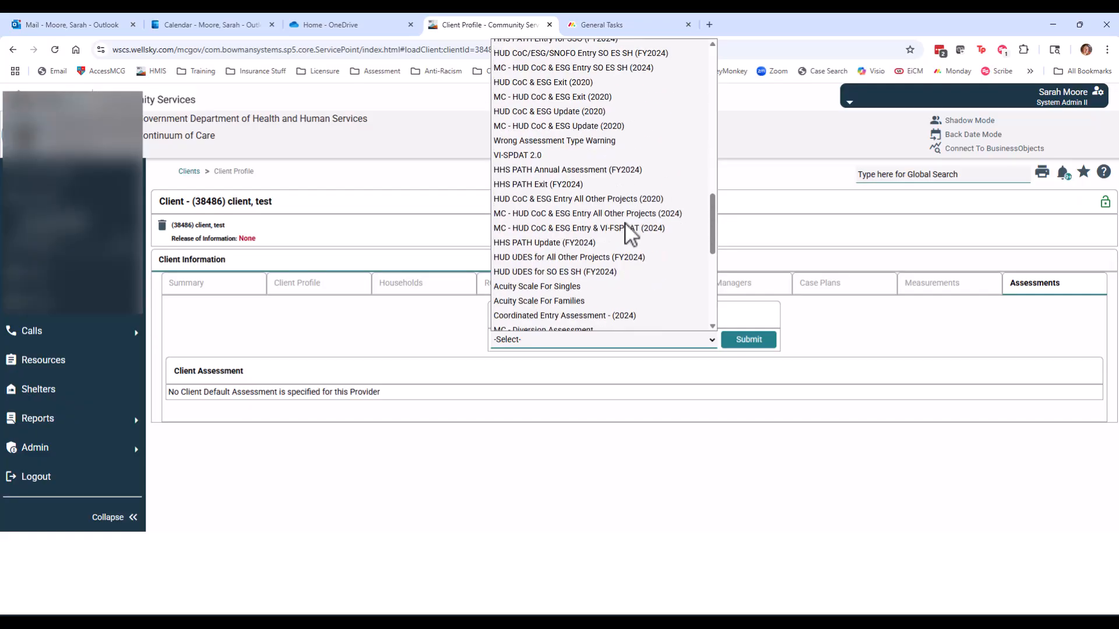
left_click(631, 279)
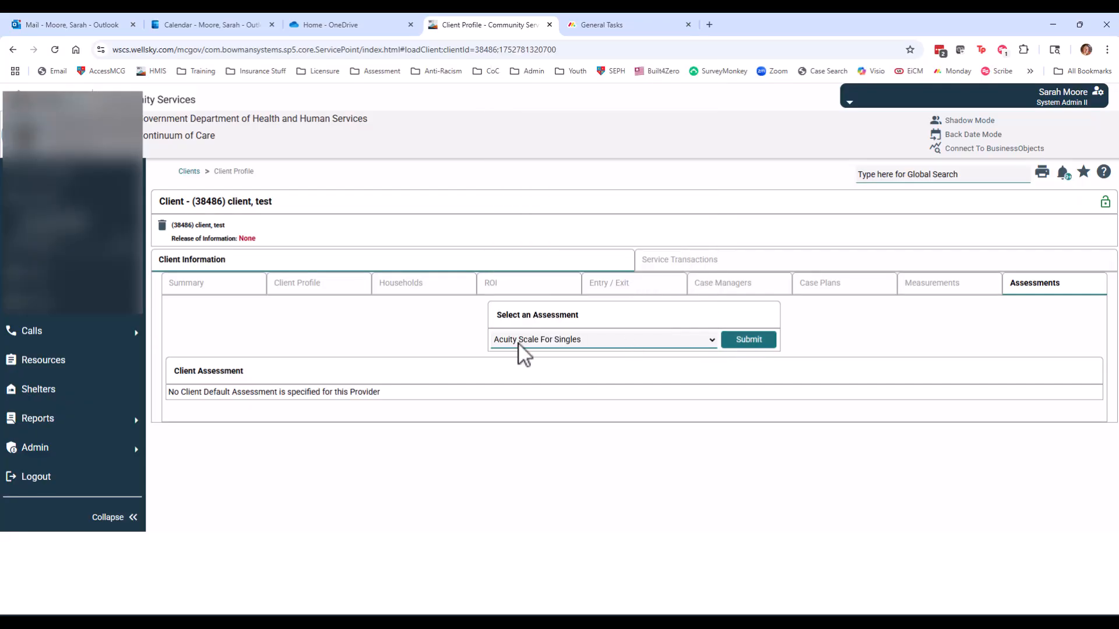
left_click(753, 346)
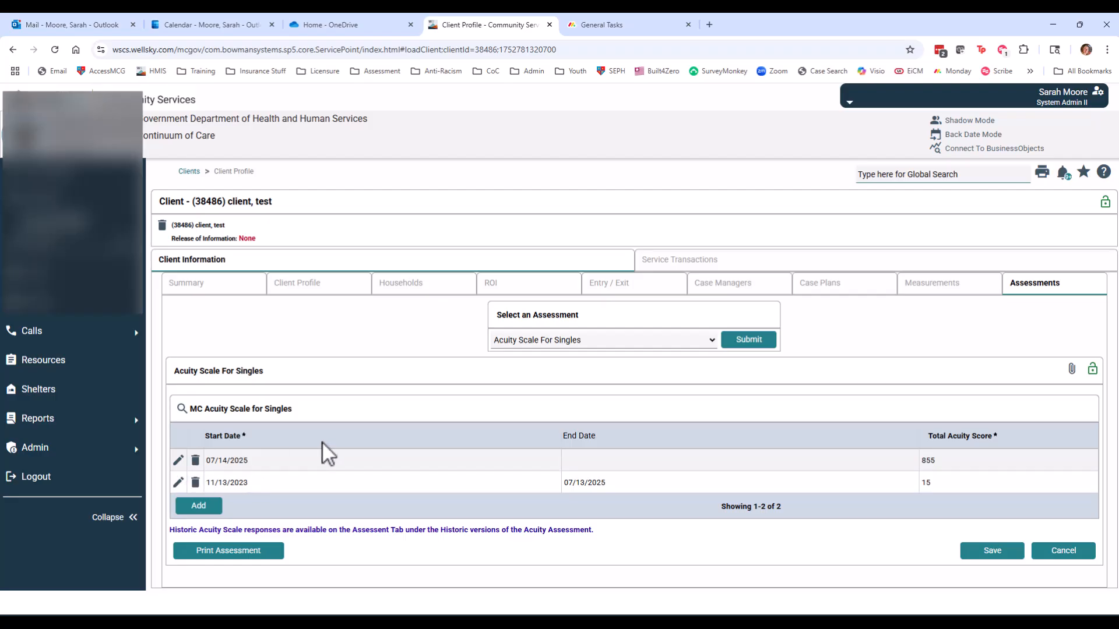
Review the indicator scores, part totals, acuity level, justification and completion fields of the 07/14/2025 acuity record, and close it without saving
left_click(179, 460)
scroll(581, 462, "up", 10)
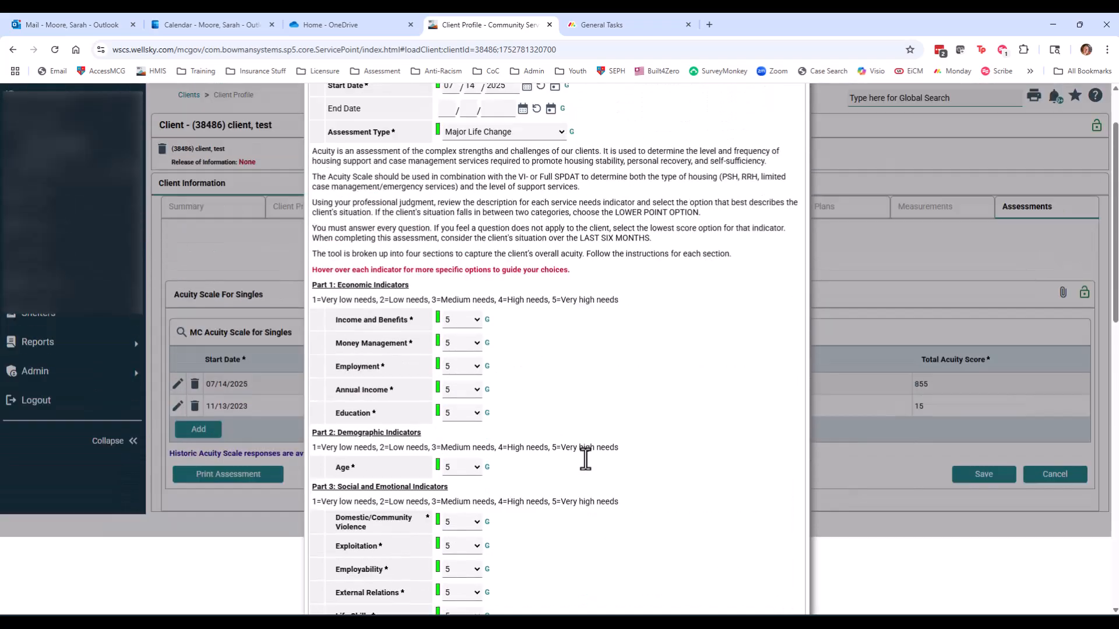
scroll(659, 456, "down", 3)
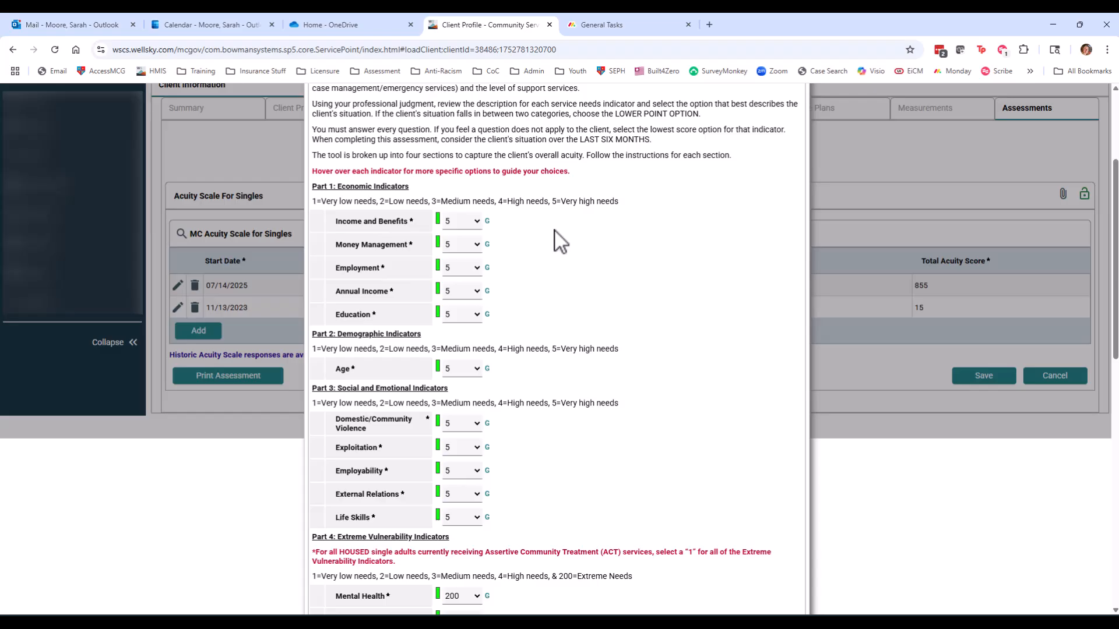
scroll(568, 245, "down", 7)
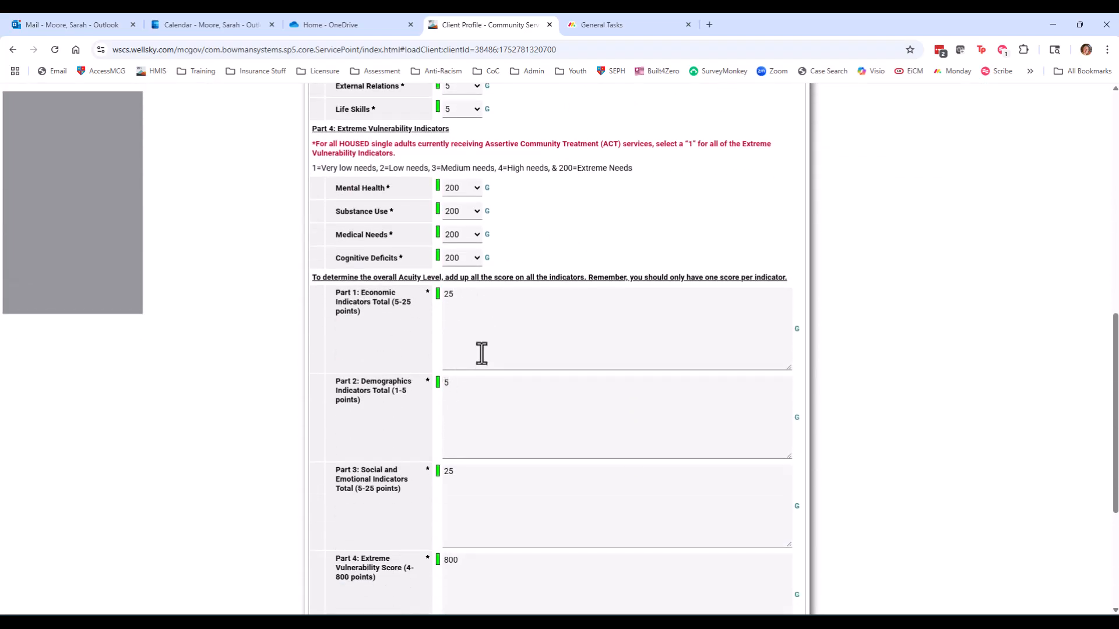
scroll(517, 220, "down", 4)
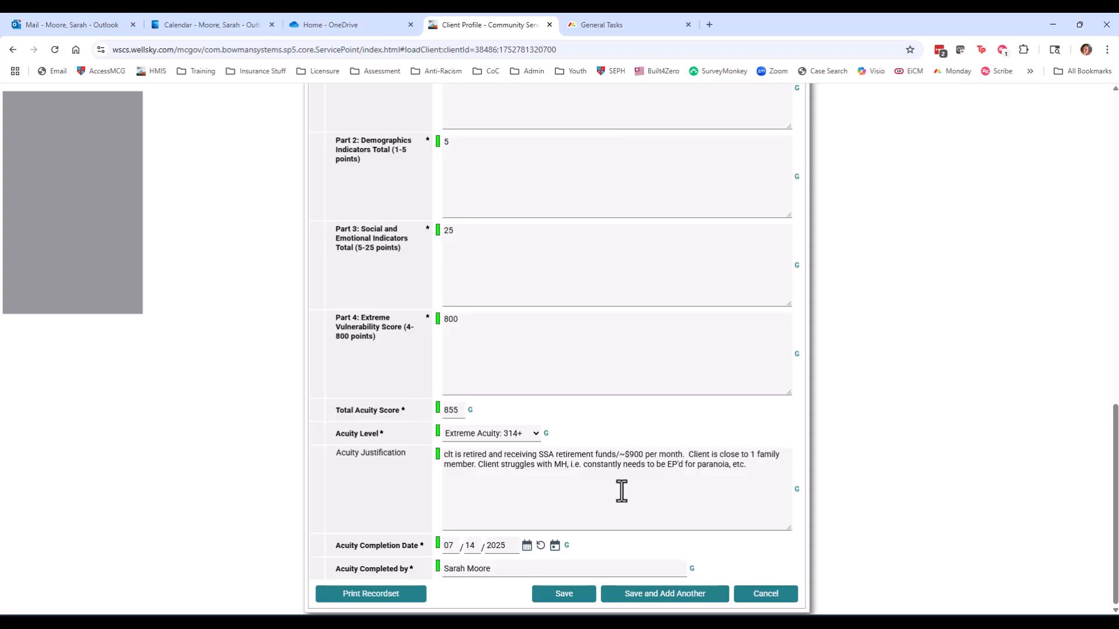
left_click(765, 599)
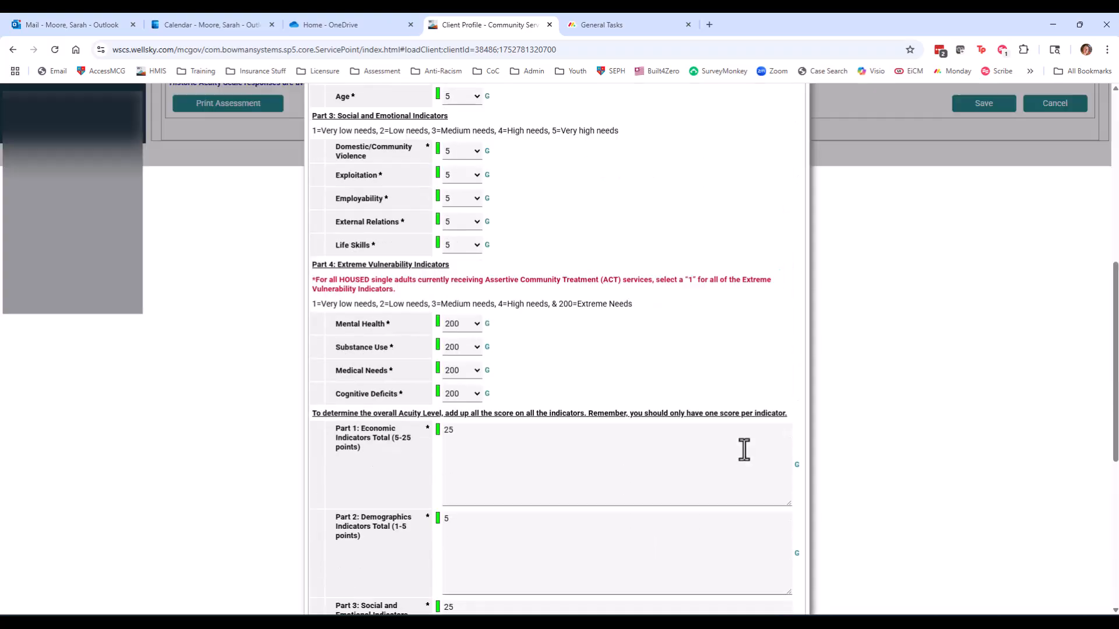
scroll(746, 460, "up", 8)
left_click(800, 103)
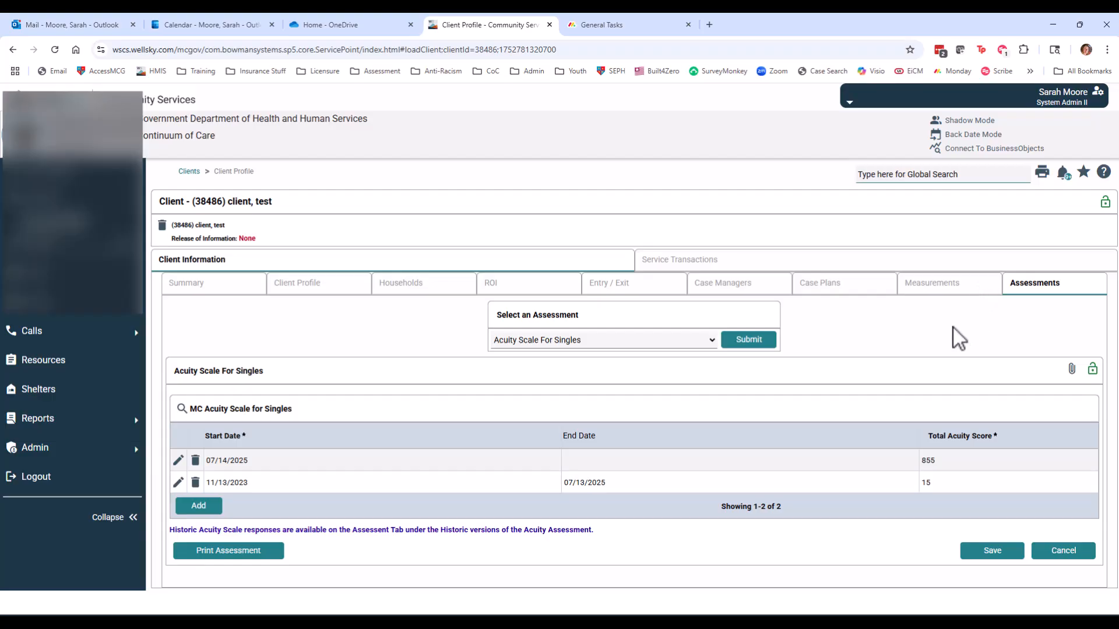
View the interim reviews associated with the MoCo Program Transfer Ind entry, and close the list
left_click(601, 284)
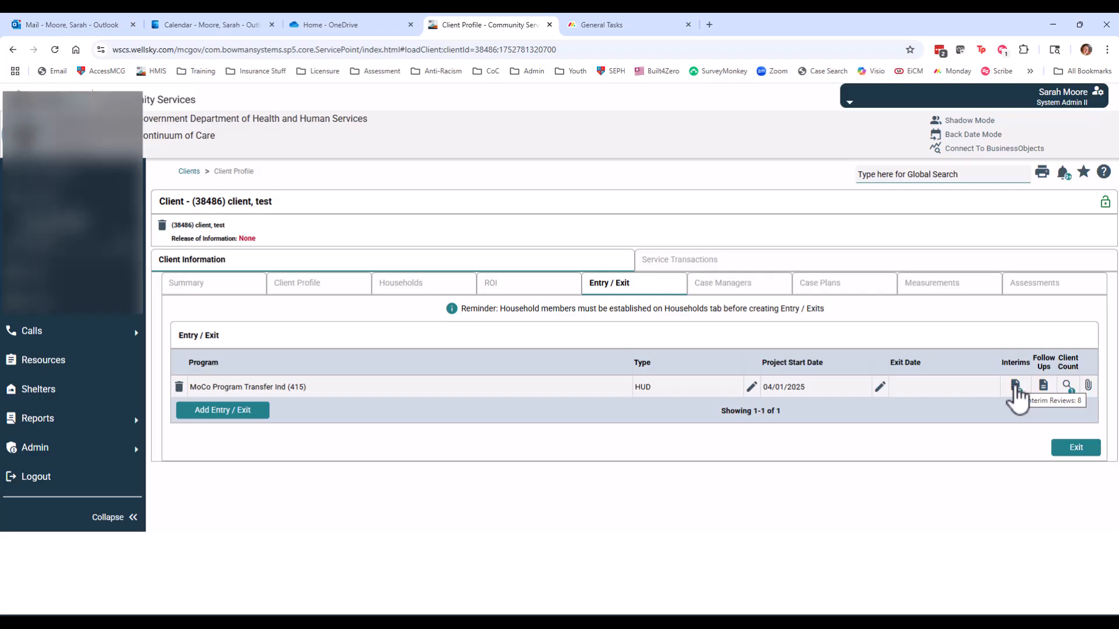
left_click(1015, 386)
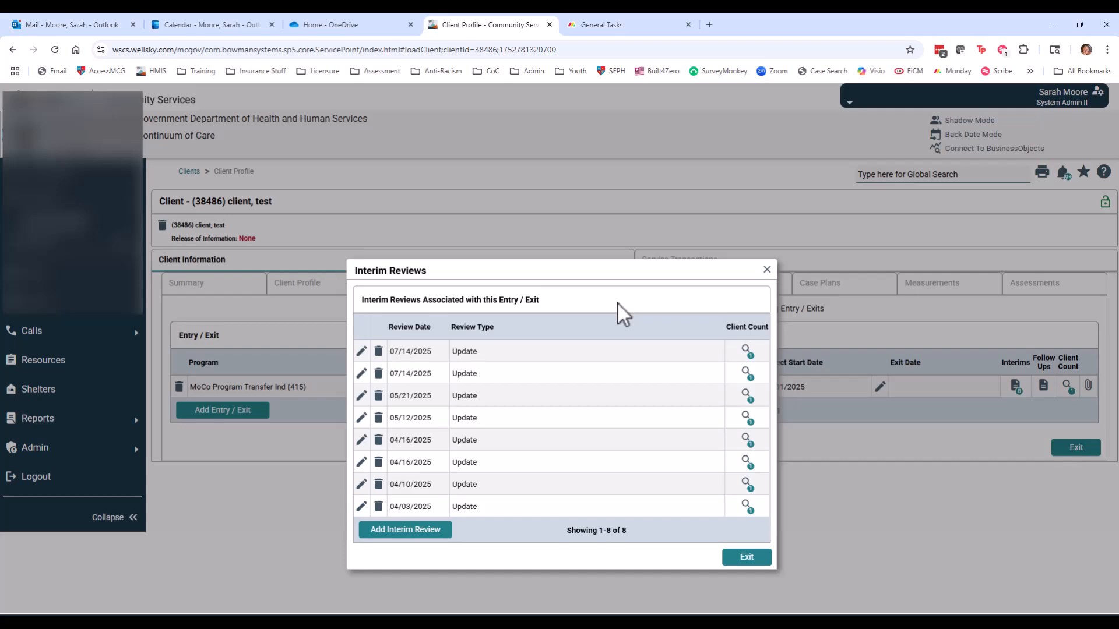
left_click(751, 558)
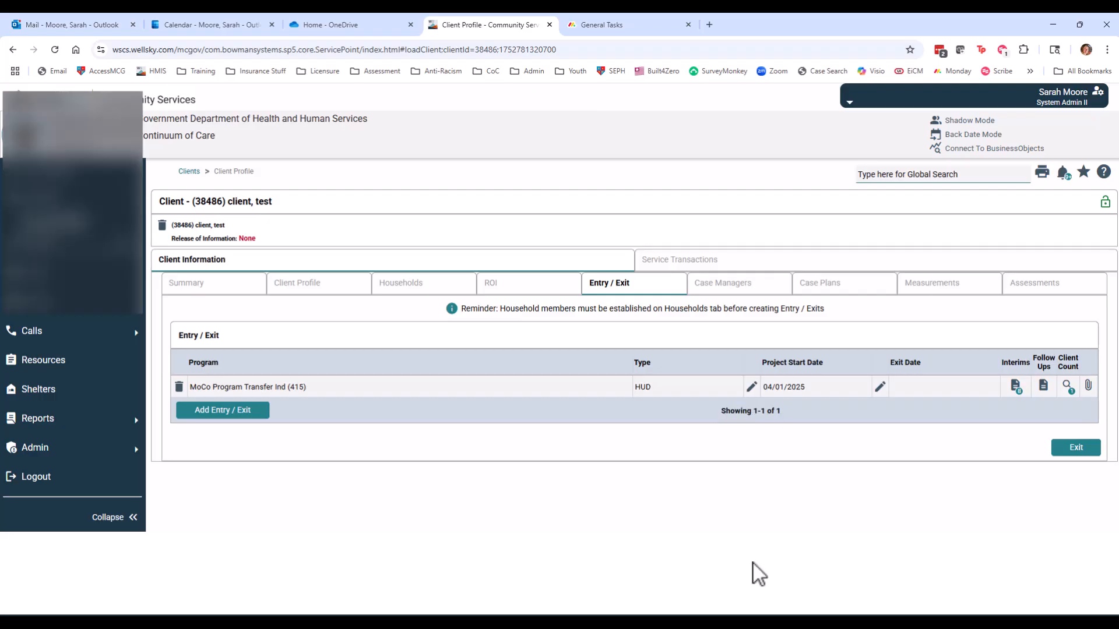